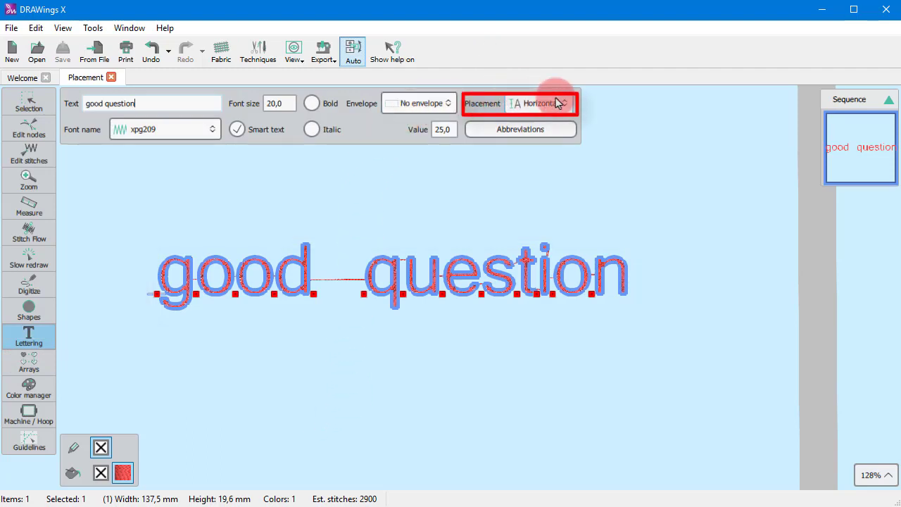
{"action": "left_click", "coordinate": [568, 111]}
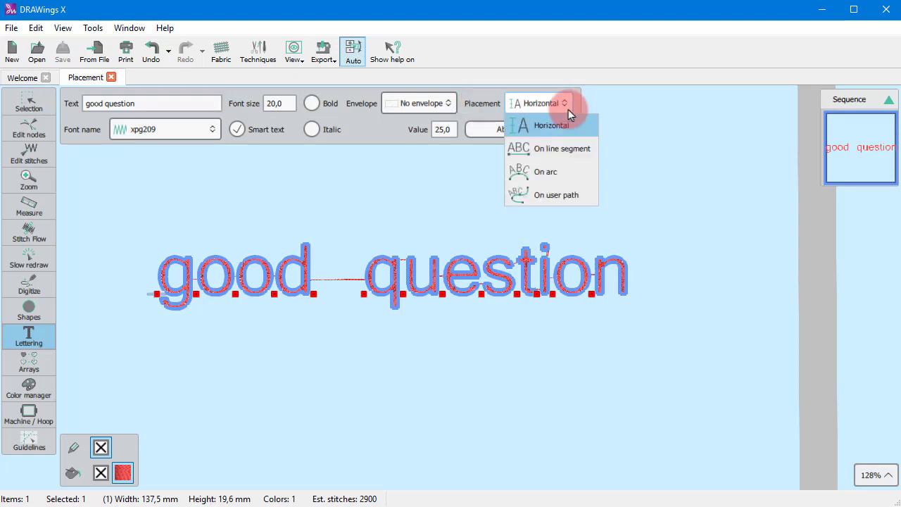
{"action": "left_click", "coordinate": [568, 111]}
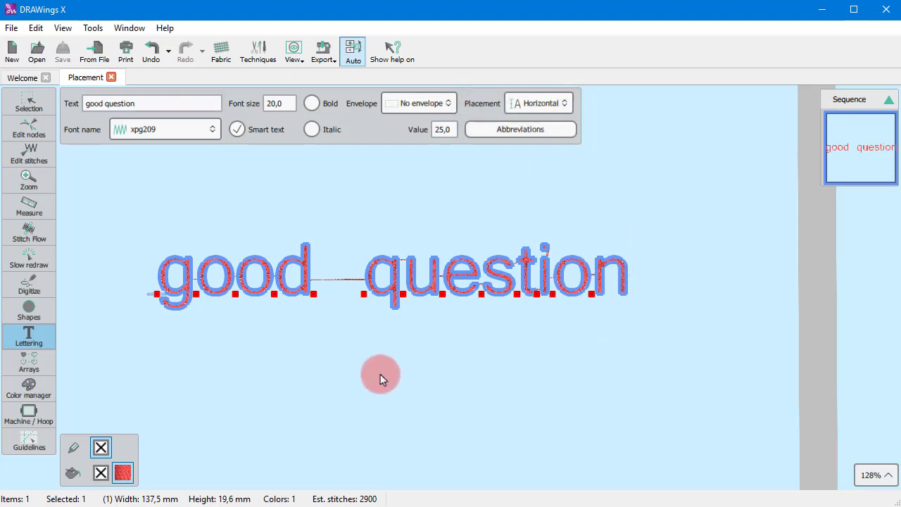
Try to reposition the horizontally placed "good question" lettering by its nodes, and undo the change.
{"action": "left_click", "coordinate": [296, 267]}
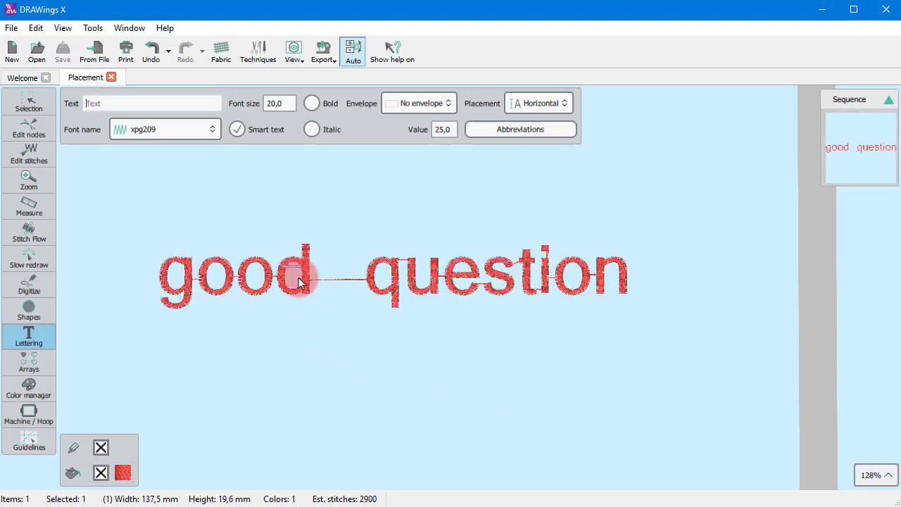
{"action": "mouse_move", "coordinate": [261, 296]}
{"action": "left_mouse_down"}
{"action": "mouse_move", "coordinate": [268, 275]}
{"action": "mouse_move", "coordinate": [241, 251]}
{"action": "mouse_move", "coordinate": [282, 266]}
{"action": "mouse_move", "coordinate": [250, 309]}
{"action": "left_mouse_up"}
{"action": "key", "text": "ctrl+z"}
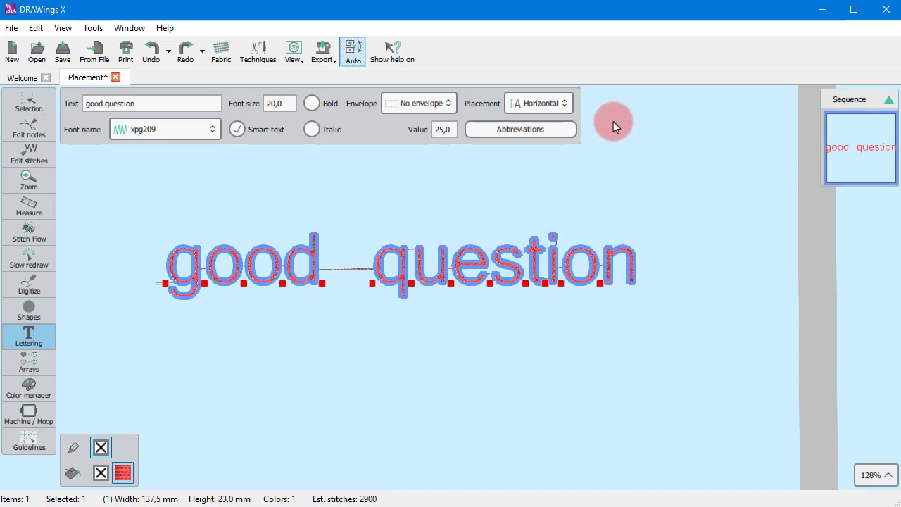
Set the text's placement to On line segment and tilt and lengthen the line by moving both of its endpoints.
{"action": "left_click", "coordinate": [549, 106]}
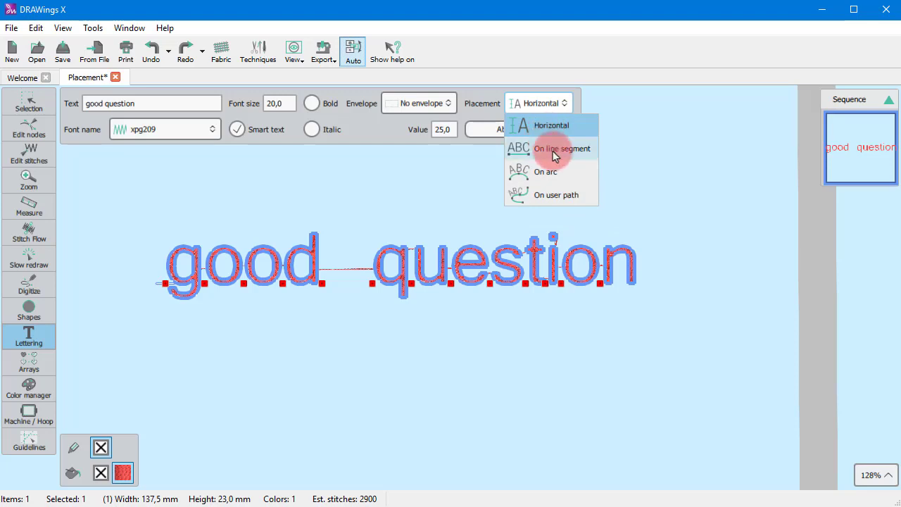
{"action": "left_click", "coordinate": [554, 149]}
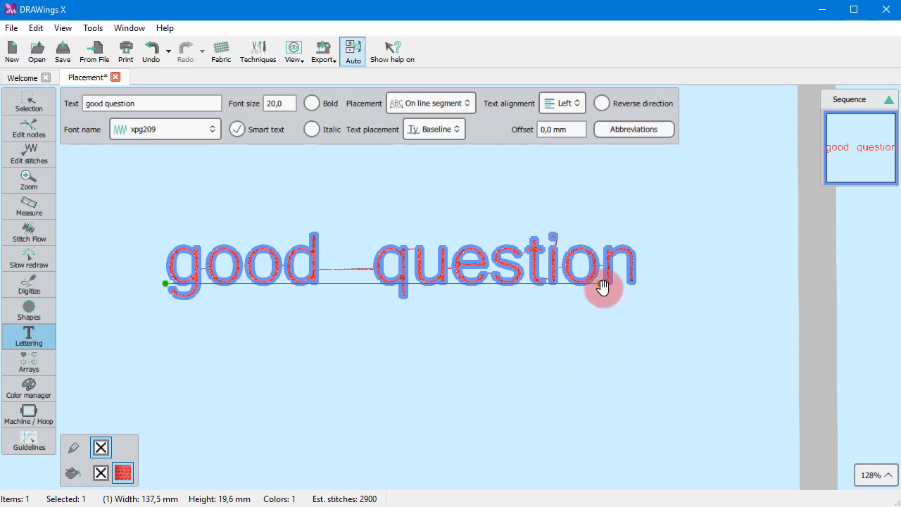
{"action": "left_click_drag", "start_coordinate": [602, 285], "coordinate": [676, 287]}
{"action": "left_click_drag", "start_coordinate": [166, 283], "coordinate": [165, 366]}
{"action": "left_click_drag", "start_coordinate": [677, 285], "coordinate": [835, 270]}
{"action": "left_click", "coordinate": [517, 364]}
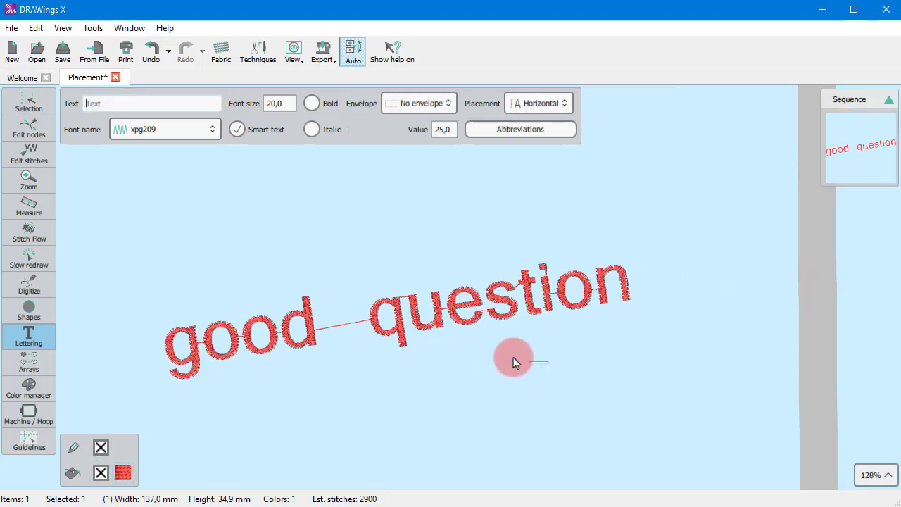
Try the Center and Right text alignments for the lettering on the line segment.
{"action": "left_click", "coordinate": [469, 317]}
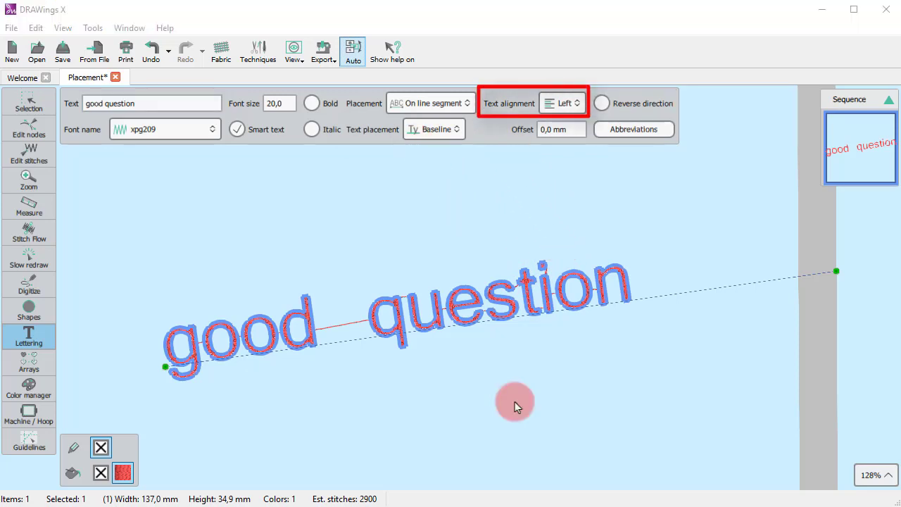
{"action": "left_click", "coordinate": [561, 103]}
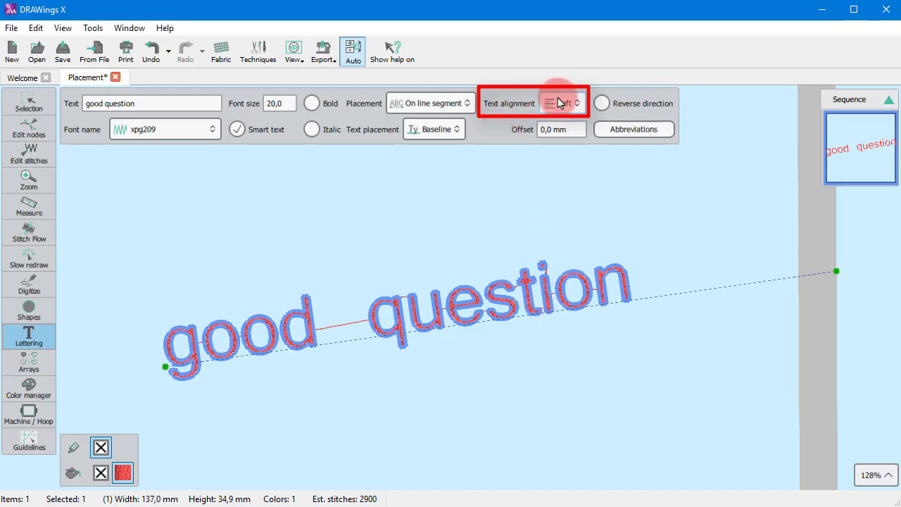
{"action": "left_click", "coordinate": [565, 147]}
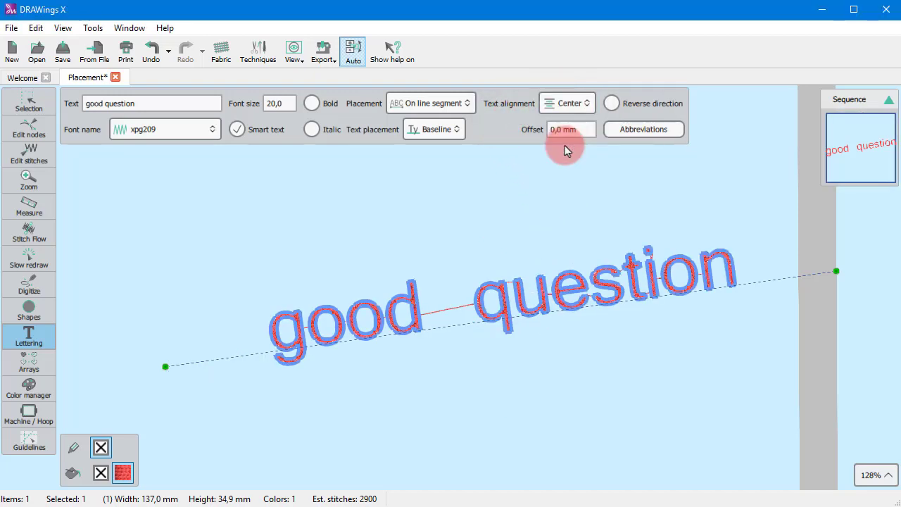
{"action": "left_click", "coordinate": [556, 103]}
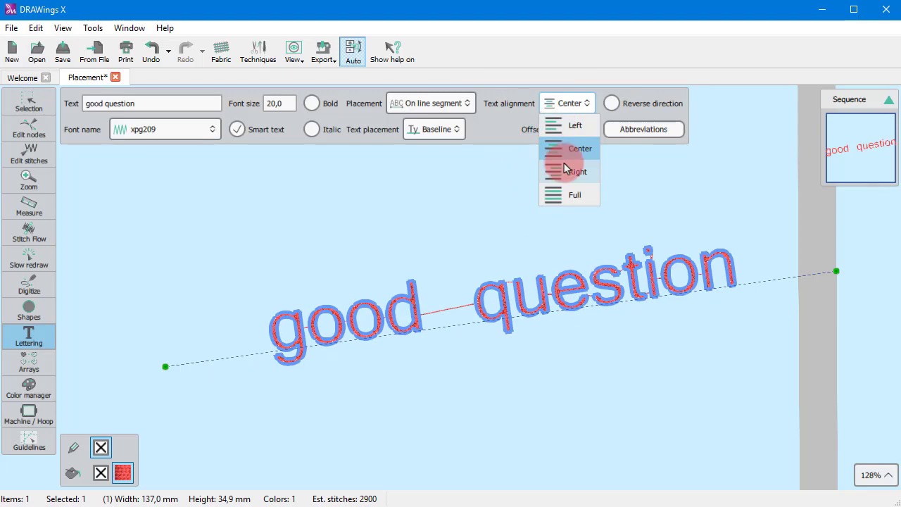
{"action": "left_click", "coordinate": [563, 163]}
Set the text alignment to Full and shorten the line segment by moving its upper endpoint inward.
{"action": "left_click", "coordinate": [567, 103]}
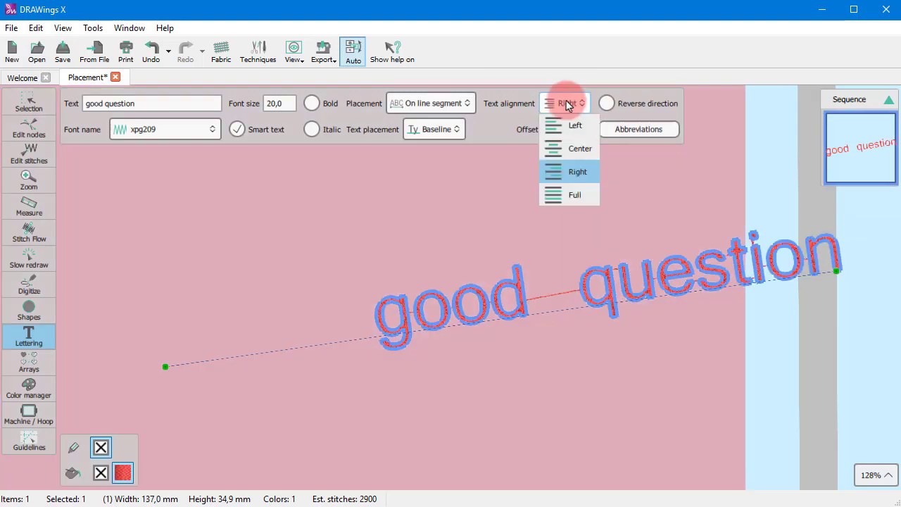
{"action": "left_click", "coordinate": [578, 196]}
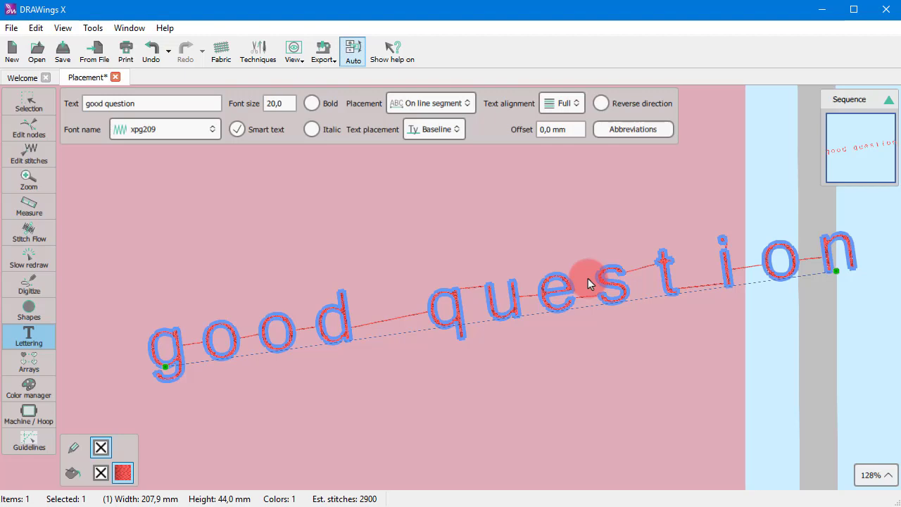
{"action": "left_click_drag", "start_coordinate": [839, 271], "coordinate": [681, 300]}
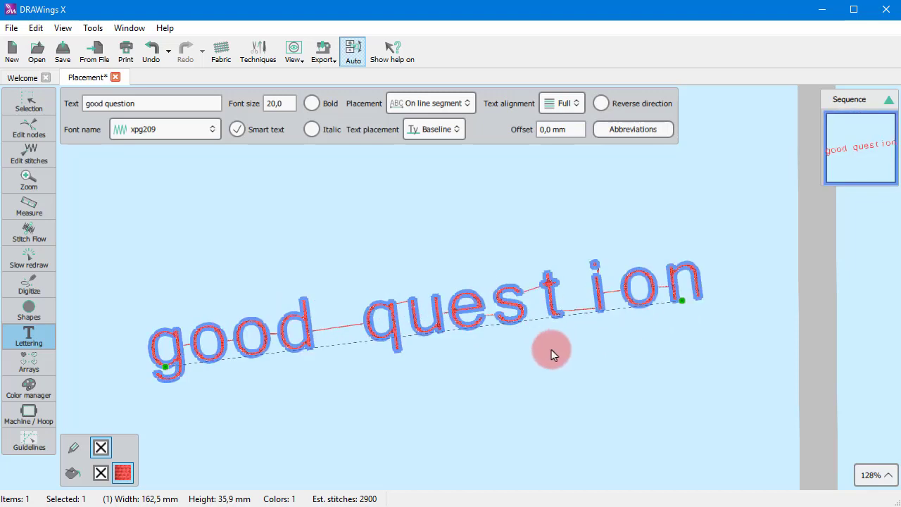
Set the text alignment of the lettering on the line segment back to Left.
{"action": "left_click", "coordinate": [572, 103]}
{"action": "left_click", "coordinate": [561, 124]}
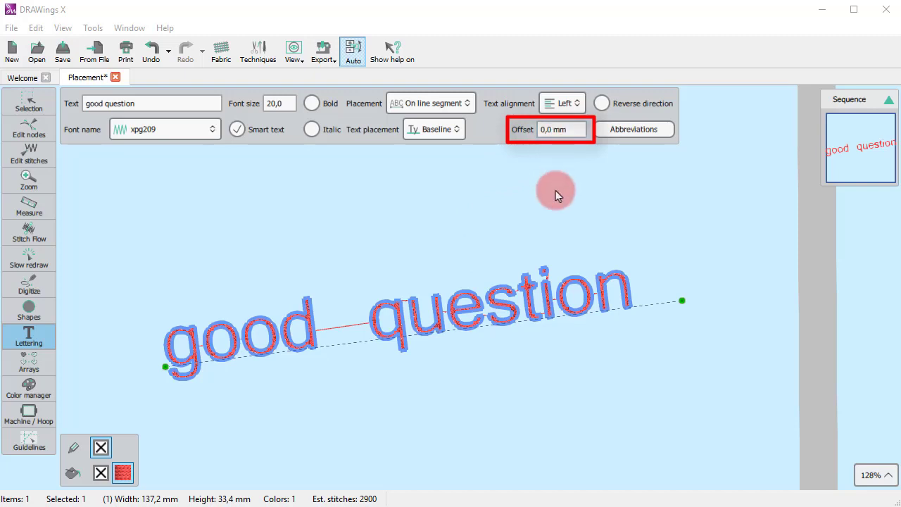
Offset the text 20,0 mm along the line segment and reset the offset to 0,0 mm.
{"action": "left_click", "coordinate": [554, 130]}
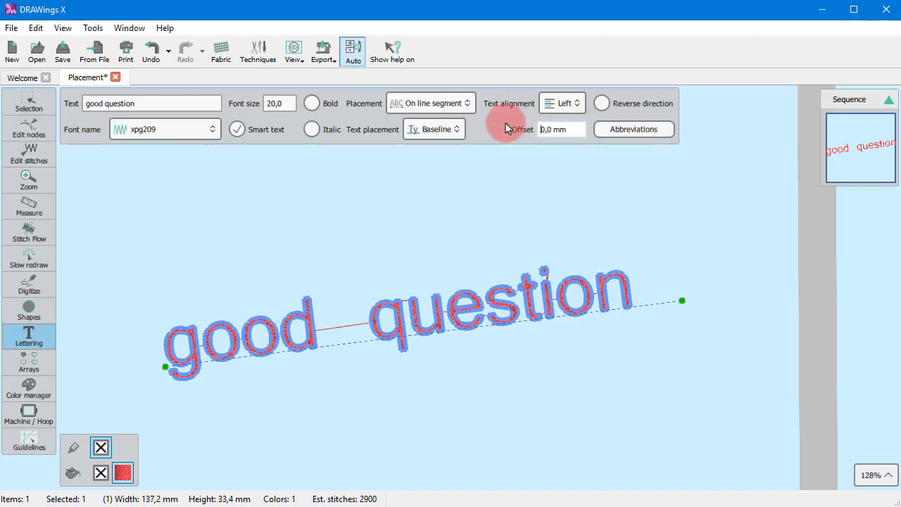
{"action": "key", "text": "Delete"}
{"action": "type", "text": "2"}
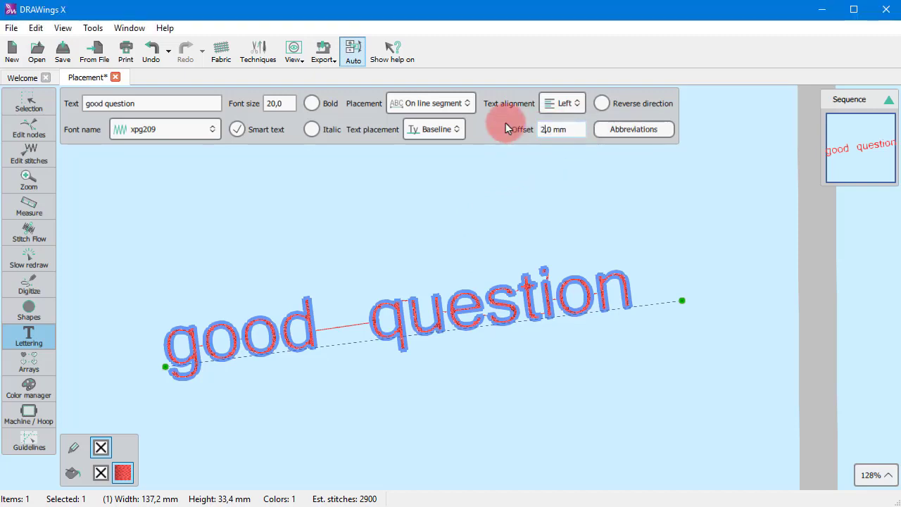
{"action": "type", "text": "0,"}
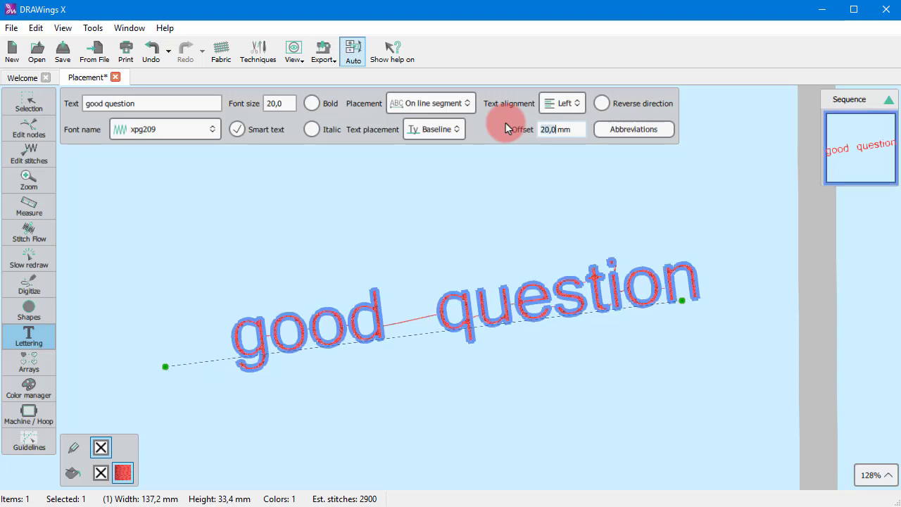
{"action": "type", "text": "0"}
{"action": "key", "text": "Return"}
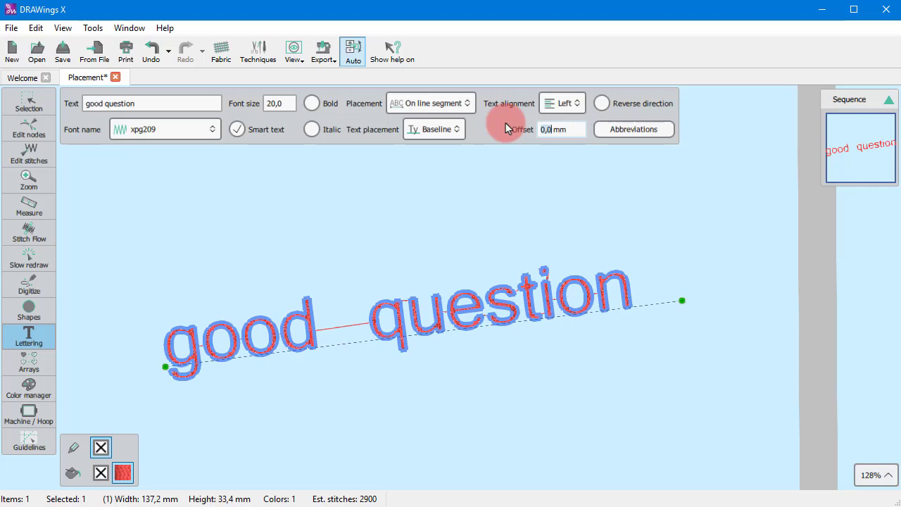
{"action": "left_click", "coordinate": [636, 365]}
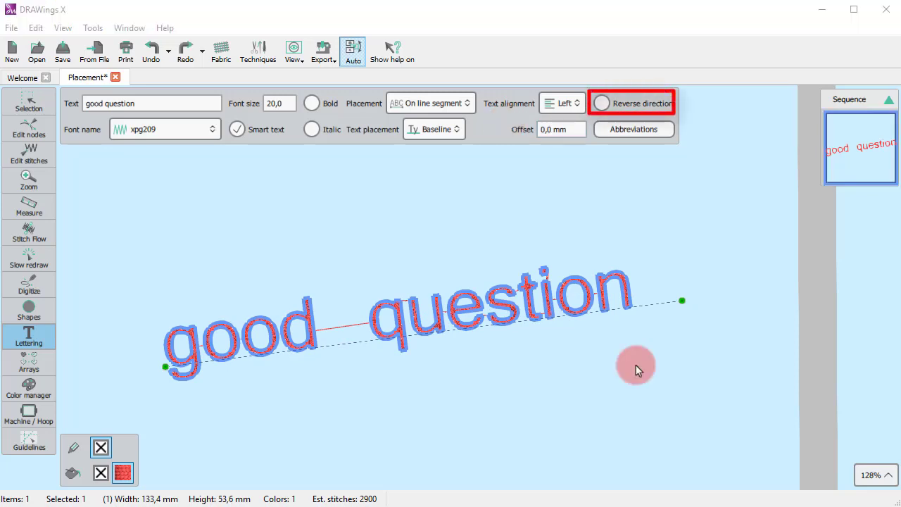
Reverse the text's direction on the line segment, then extend the line's upper end and shift the lettering to the left.
{"action": "left_click", "coordinate": [616, 105]}
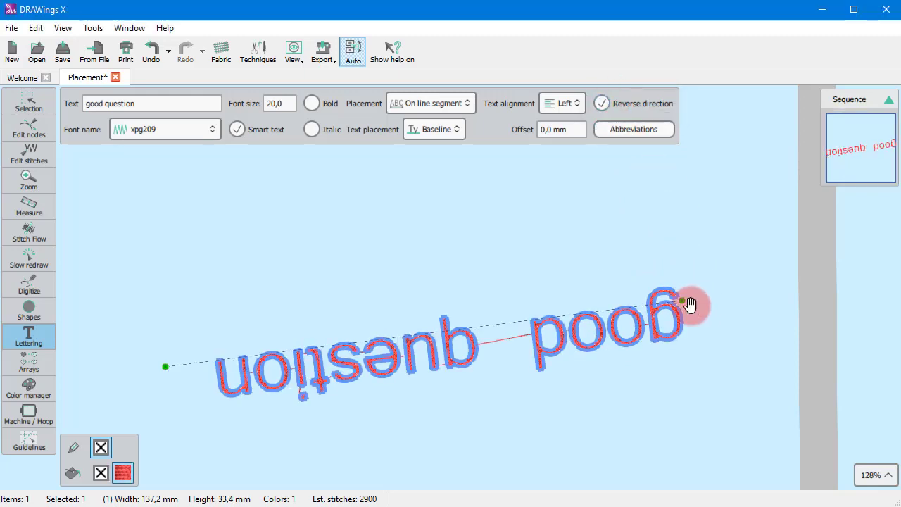
{"action": "left_click_drag", "start_coordinate": [687, 304], "coordinate": [758, 275]}
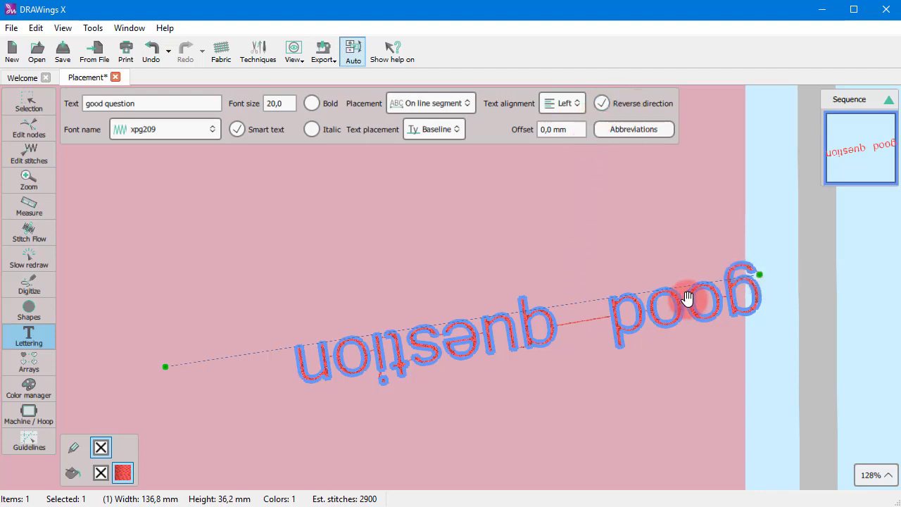
{"action": "left_click_drag", "start_coordinate": [677, 302], "coordinate": [632, 306]}
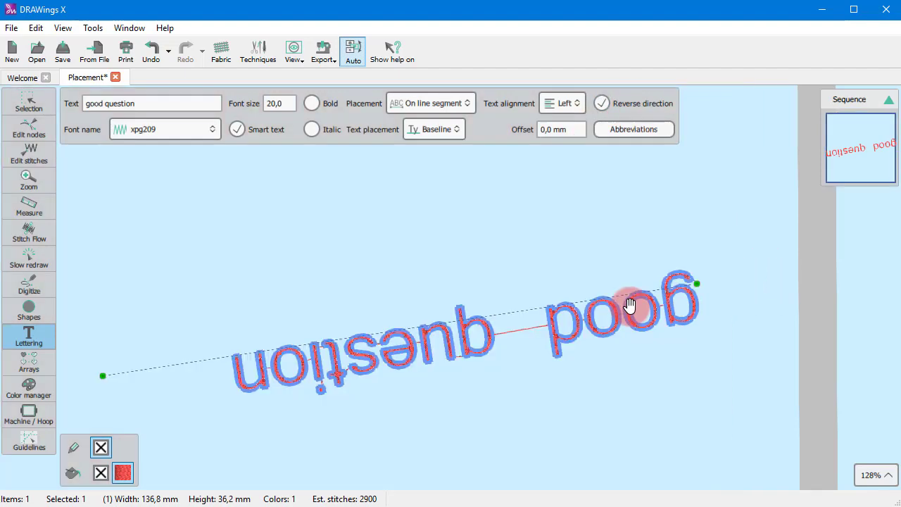
Turn off the reverse direction for the lettering on the line segment.
{"action": "left_click", "coordinate": [649, 103]}
{"action": "left_click", "coordinate": [648, 103]}
{"action": "left_click", "coordinate": [648, 103]}
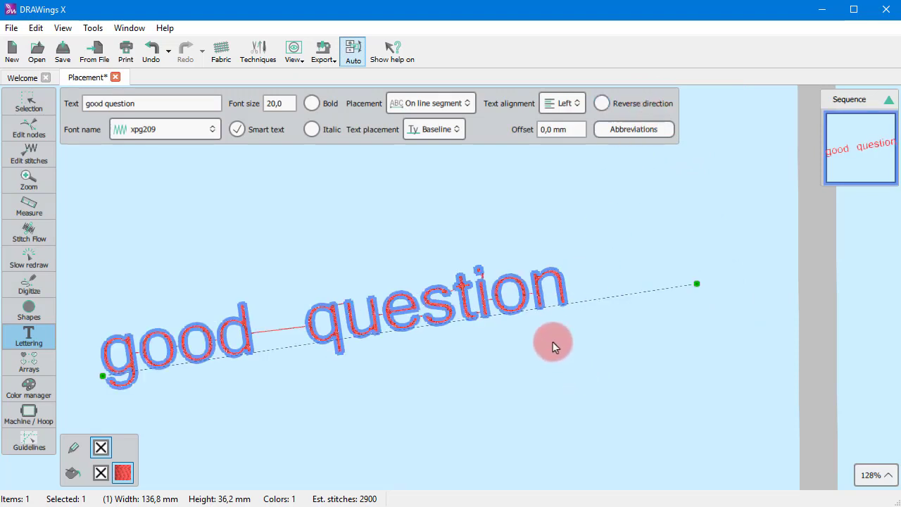
Try the Bottom and Ascent text placements for the lettering relative to the line segment.
{"action": "left_click", "coordinate": [417, 133]}
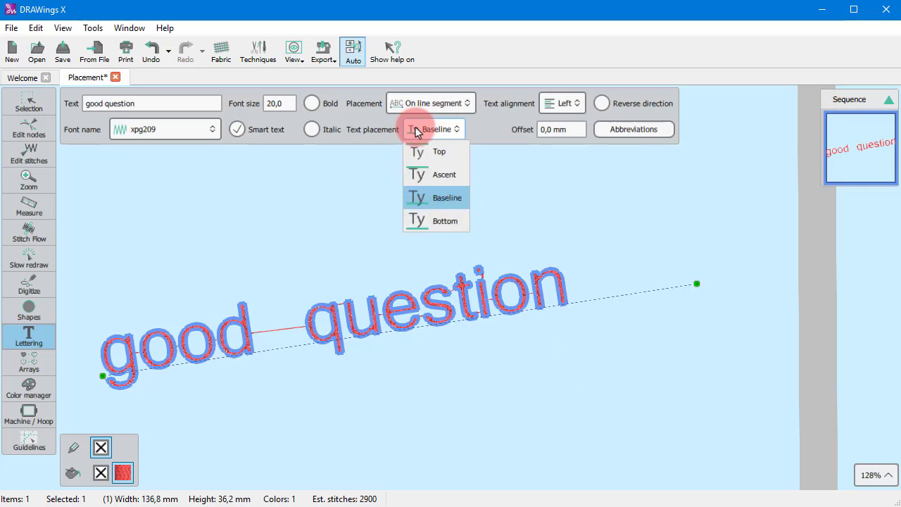
{"action": "left_click", "coordinate": [492, 199]}
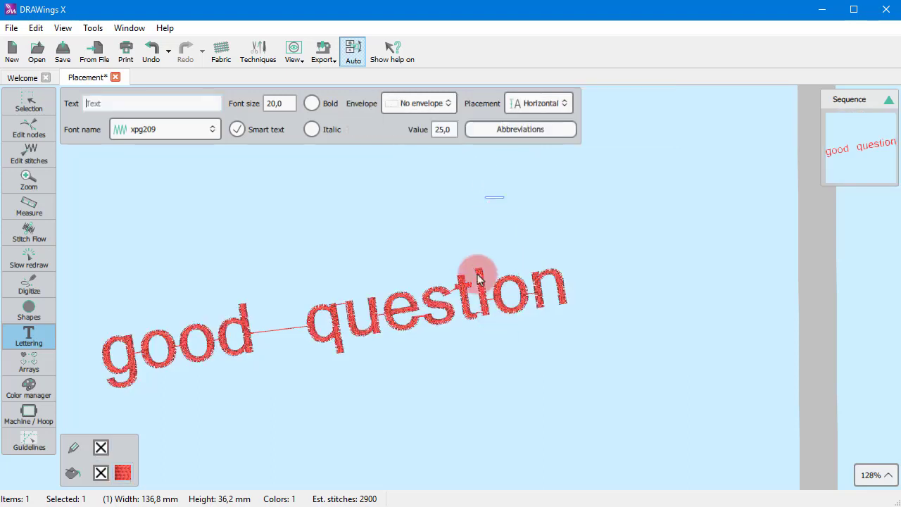
{"action": "left_click", "coordinate": [478, 279]}
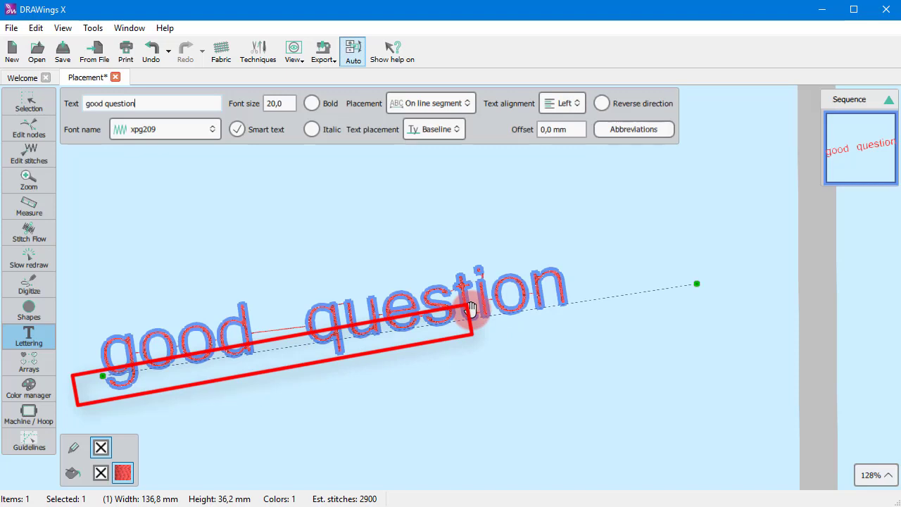
{"action": "left_click", "coordinate": [448, 131]}
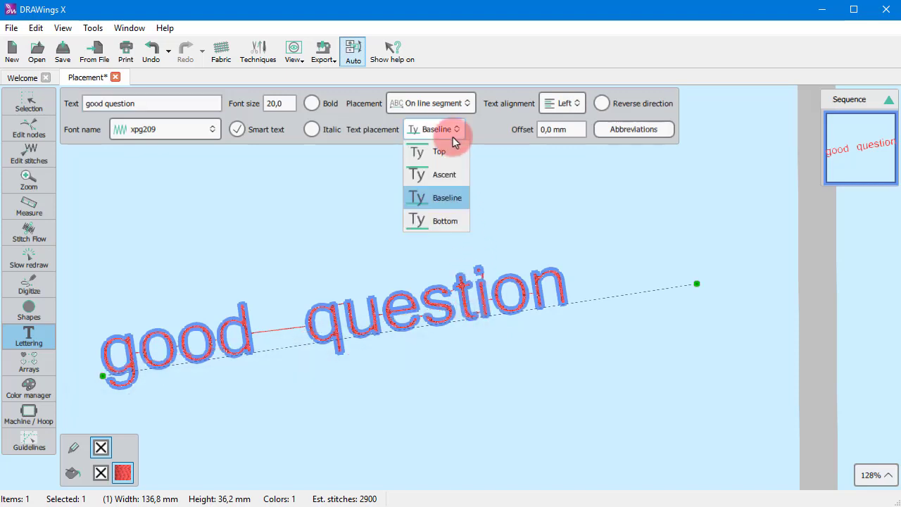
{"action": "left_click", "coordinate": [447, 221]}
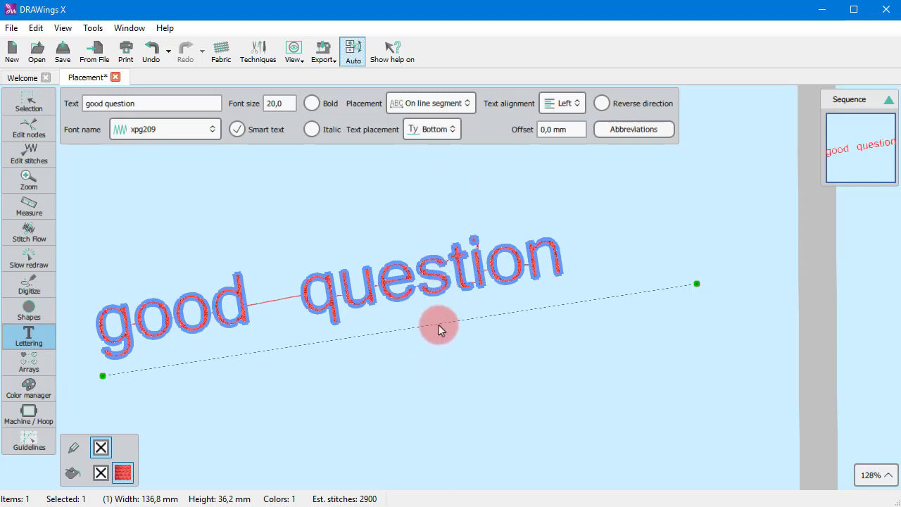
{"action": "left_click", "coordinate": [442, 128]}
{"action": "left_click", "coordinate": [451, 184]}
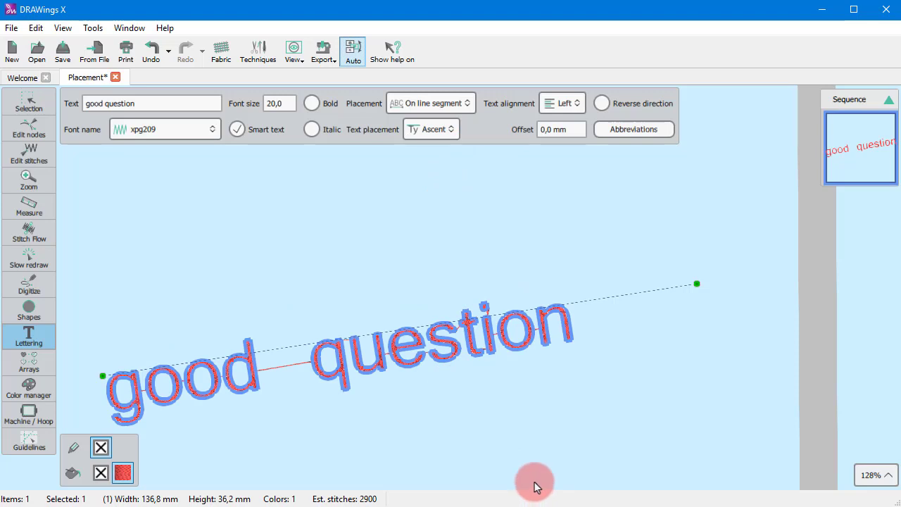
Set the text placement to Top and restore it to Baseline.
{"action": "left_click", "coordinate": [442, 128]}
{"action": "left_click", "coordinate": [438, 151]}
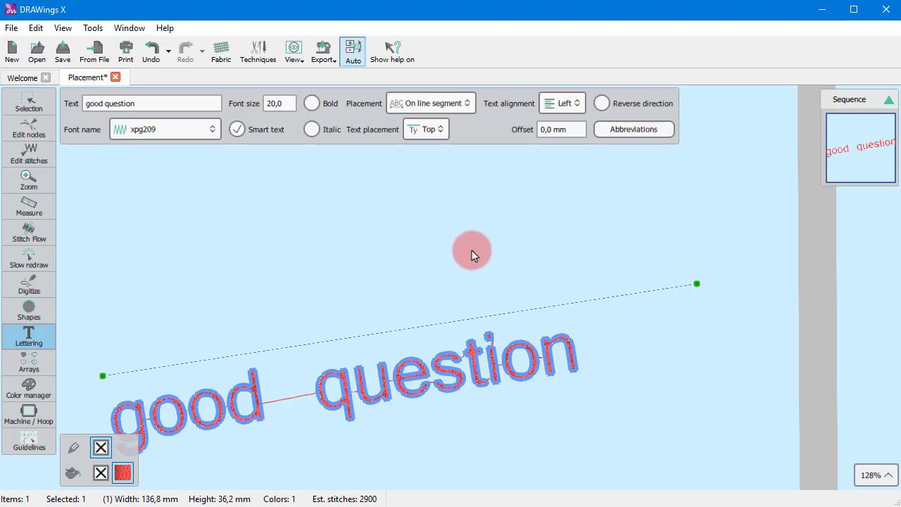
{"action": "left_click", "coordinate": [441, 131]}
{"action": "left_click", "coordinate": [447, 202]}
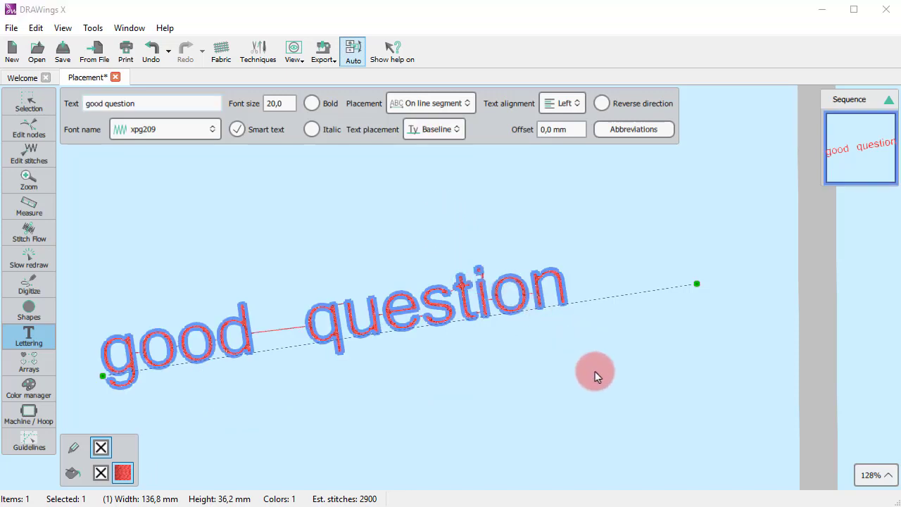
Change the lettering's placement from the line segment to On arc, with the whole arc in view.
{"action": "left_click", "coordinate": [454, 105]}
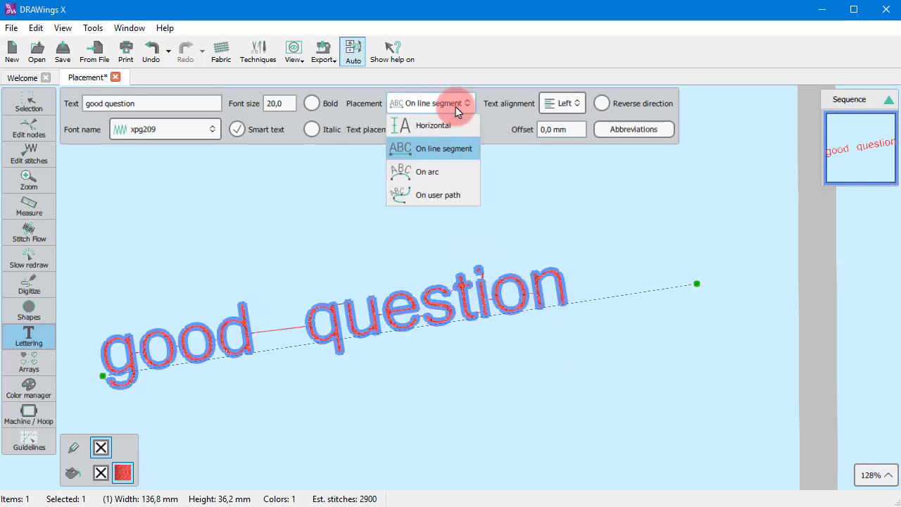
{"action": "left_click", "coordinate": [449, 178]}
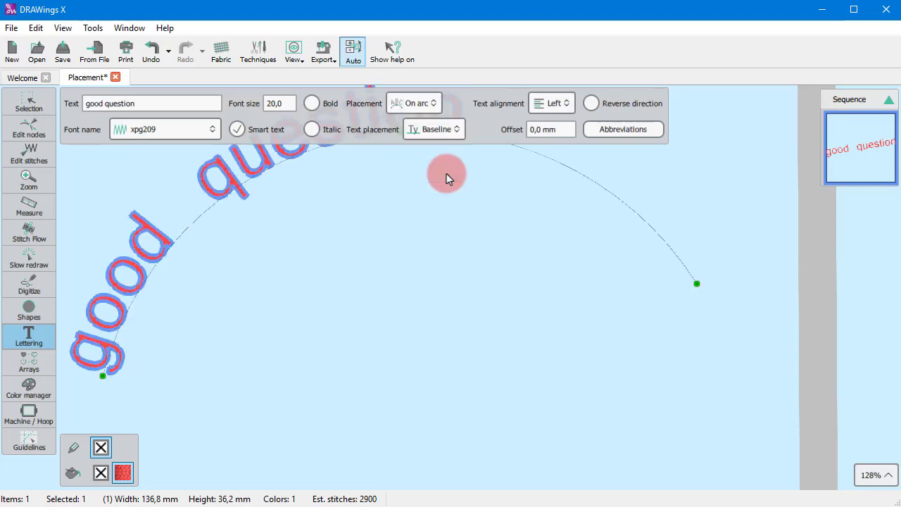
{"action": "scroll", "coordinate": [430, 375], "scroll_direction": "down", "scroll_amount": 5}
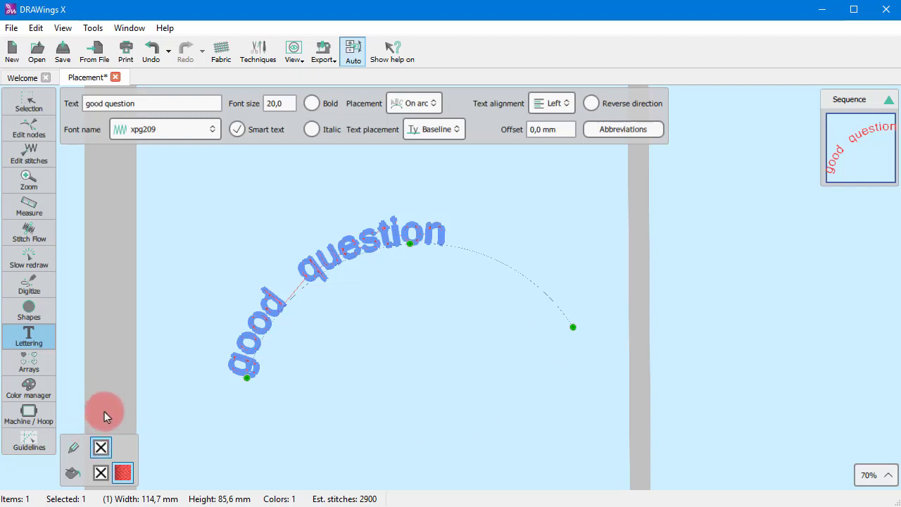
Reshape the lettering's arc by moving its start point outward, its end point down and its midpoint down for a flatter curve.
{"action": "left_click_drag", "start_coordinate": [251, 374], "coordinate": [198, 370]}
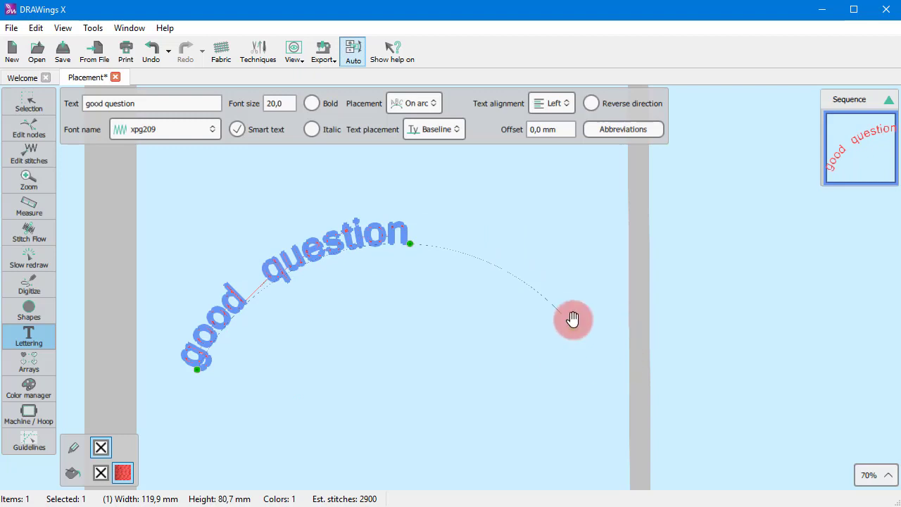
{"action": "left_click_drag", "start_coordinate": [573, 326], "coordinate": [567, 389]}
{"action": "left_click_drag", "start_coordinate": [410, 240], "coordinate": [399, 297]}
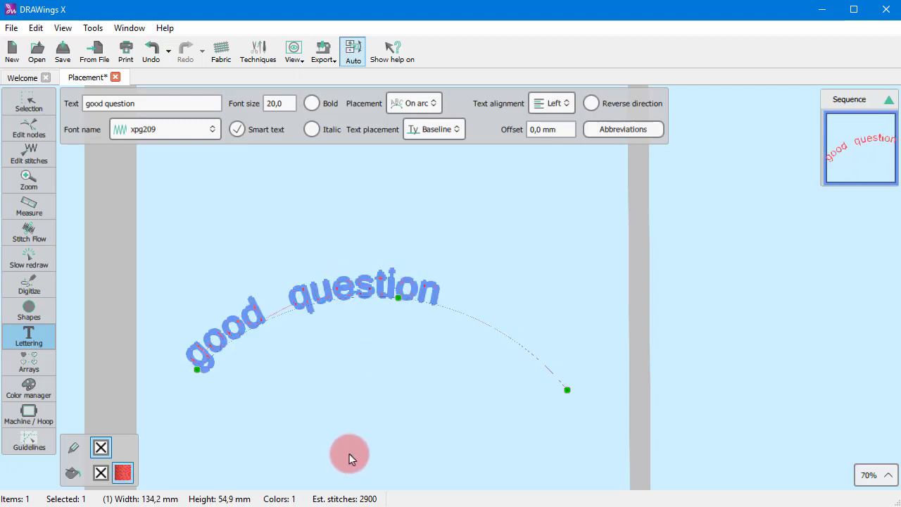
Try the Bottom text placement with Center text alignment for the lettering on the arc.
{"action": "left_click", "coordinate": [455, 133]}
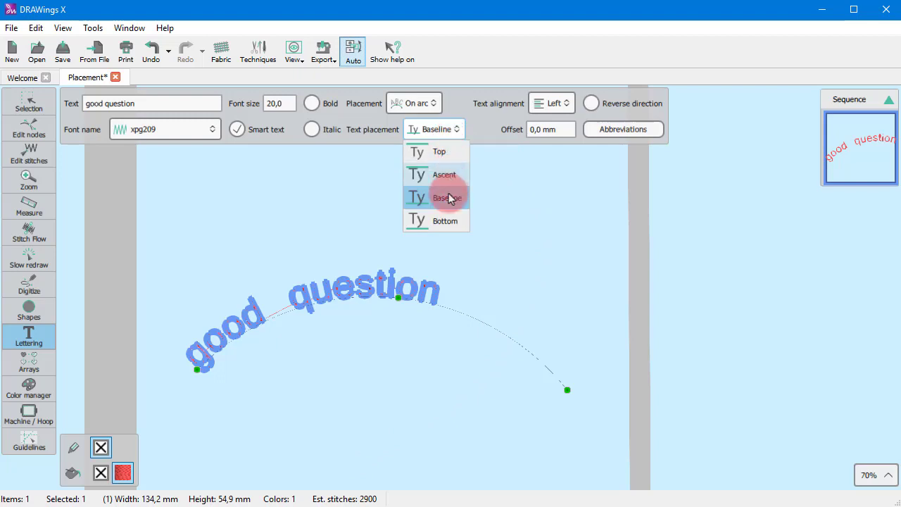
{"action": "left_click", "coordinate": [447, 222]}
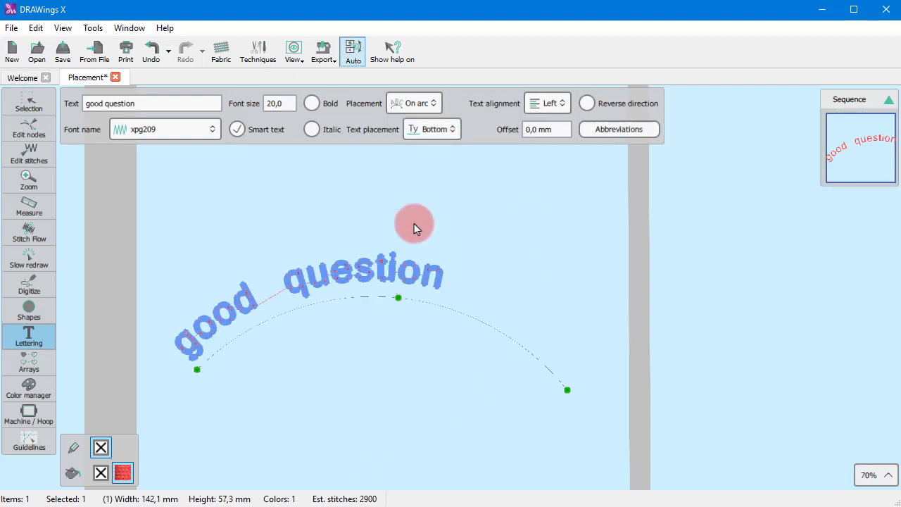
{"action": "left_click", "coordinate": [547, 103]}
{"action": "left_click", "coordinate": [542, 149]}
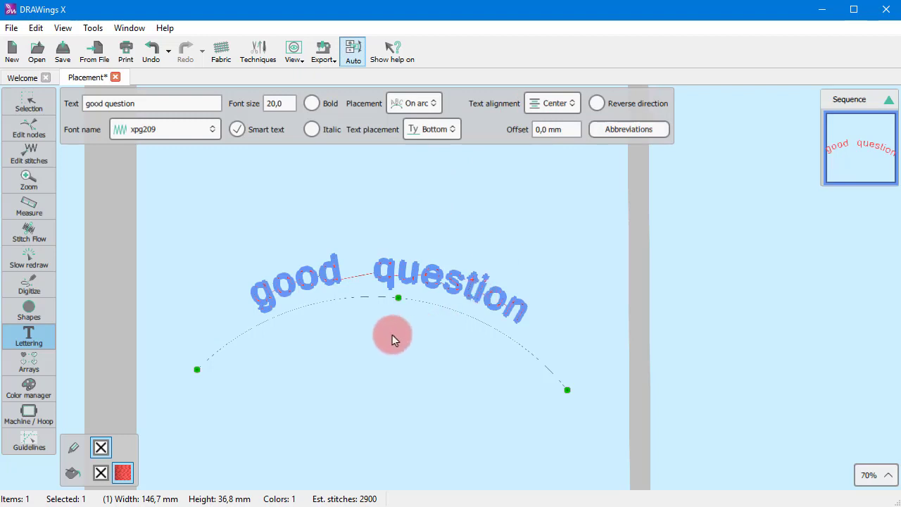
Restore the arc lettering's text placement to Baseline and its text alignment to Left.
{"action": "left_click", "coordinate": [443, 130]}
{"action": "left_click", "coordinate": [433, 200]}
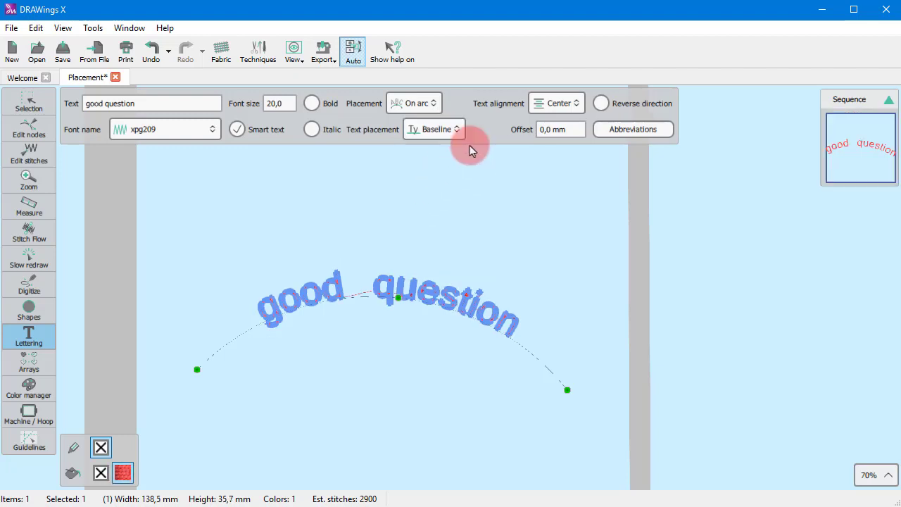
{"action": "left_click", "coordinate": [557, 105]}
{"action": "left_click", "coordinate": [539, 126]}
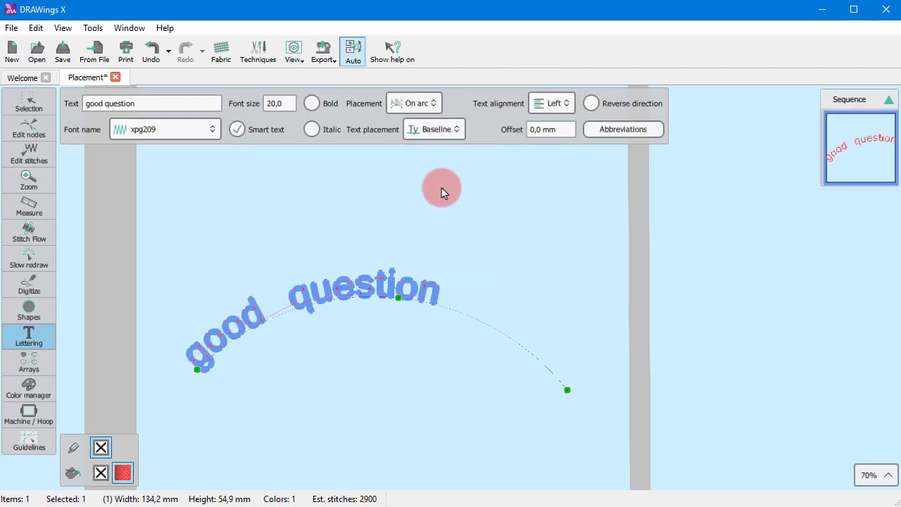
Change the lettering's placement to On user path and shift the lettering slightly with its path.
{"action": "left_click", "coordinate": [431, 104]}
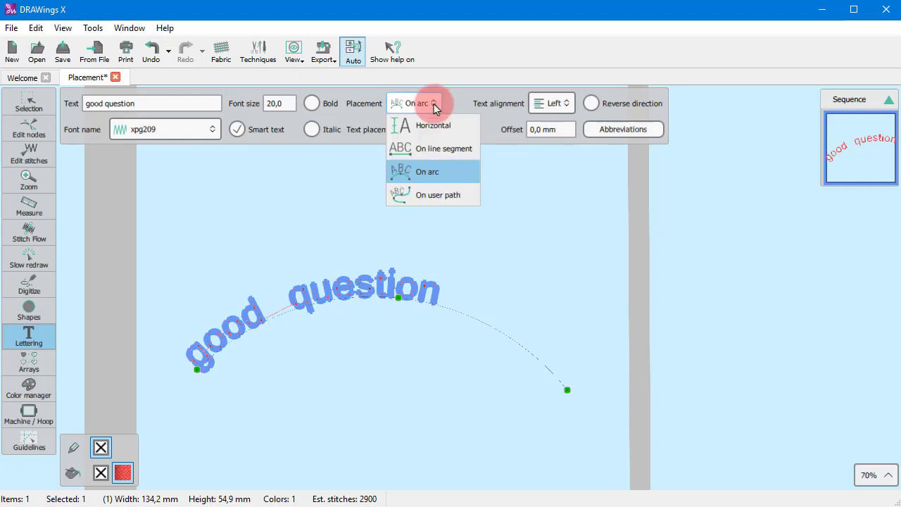
{"action": "left_click", "coordinate": [454, 202]}
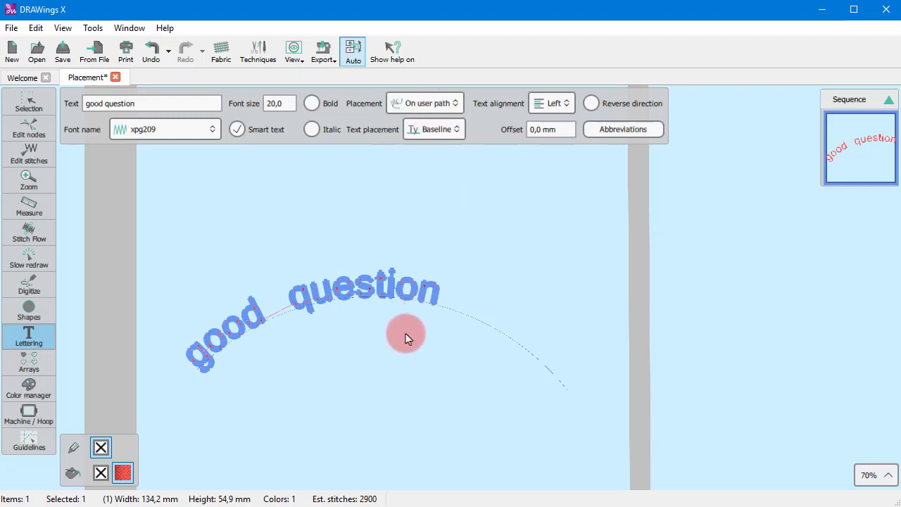
{"action": "left_click_drag", "start_coordinate": [401, 284], "coordinate": [387, 298]}
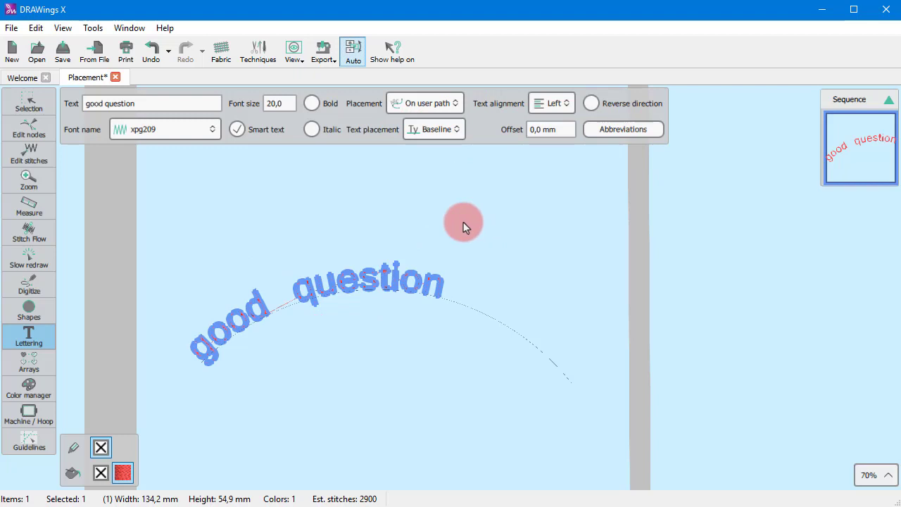
Set the text alignment of the lettering on the user path to Center.
{"action": "left_click", "coordinate": [548, 103]}
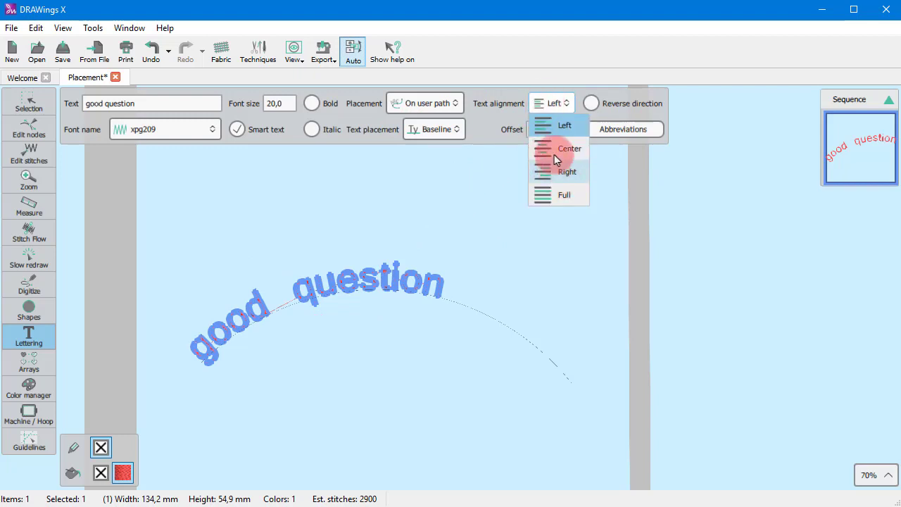
{"action": "left_click", "coordinate": [554, 153]}
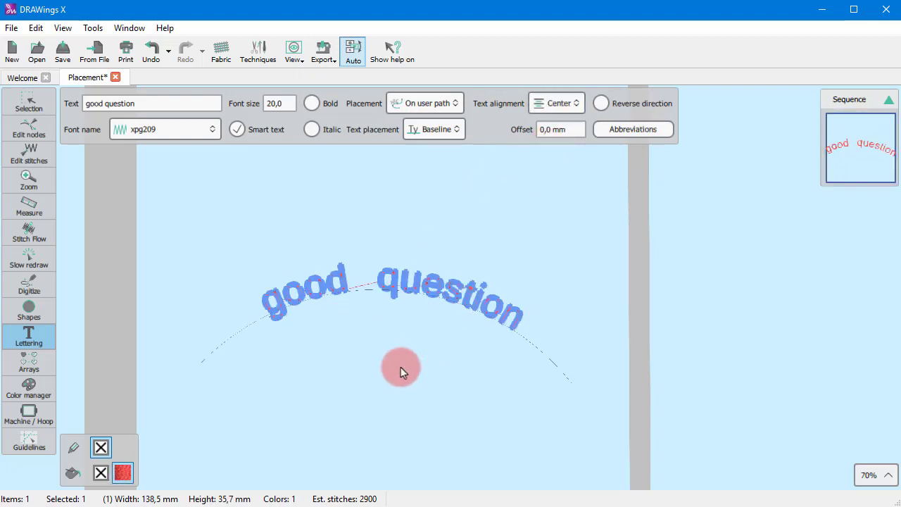
Edit the lettering path's nodes and add a node on the curve at the gap between "good" and "question".
{"action": "left_click", "coordinate": [28, 127]}
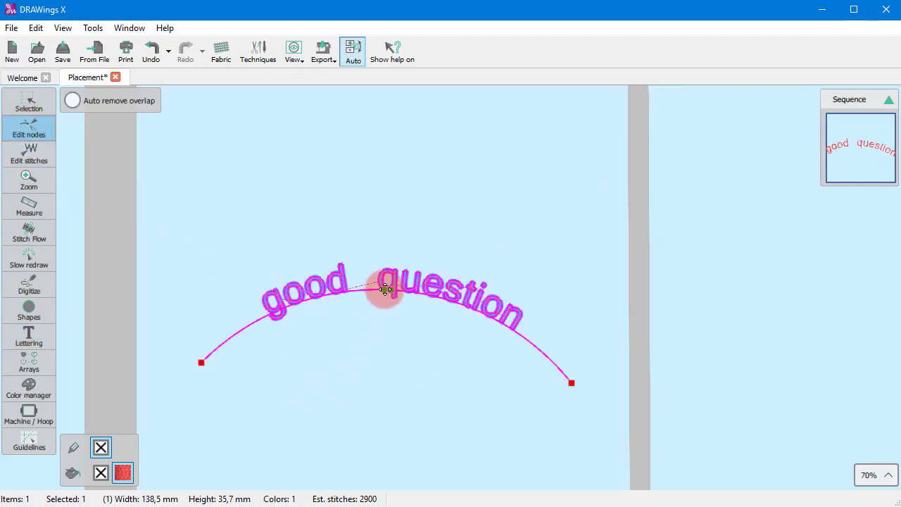
{"action": "scroll", "coordinate": [385, 302], "scroll_direction": "up", "scroll_amount": 1}
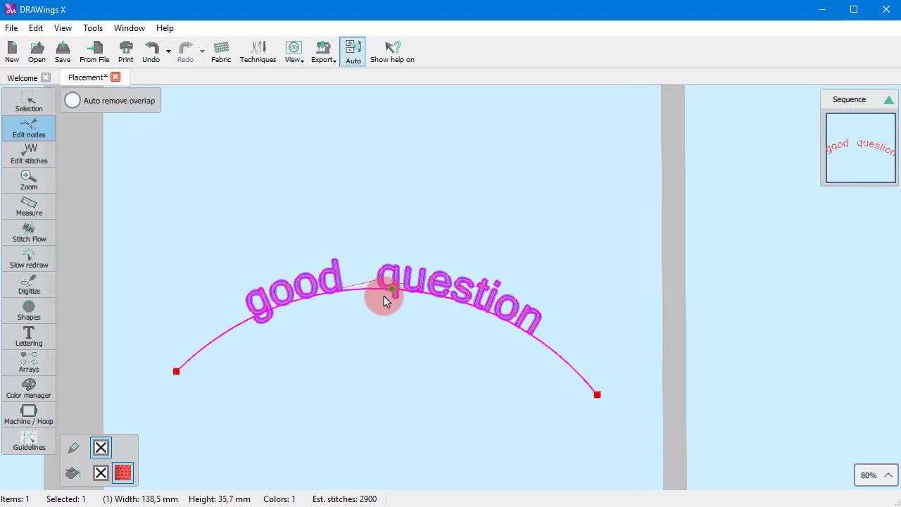
{"action": "left_click", "coordinate": [366, 289]}
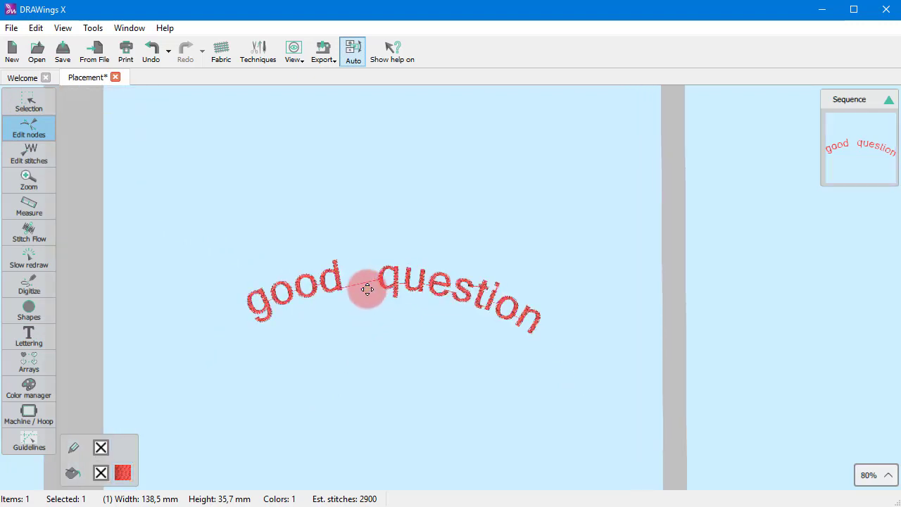
{"action": "left_click", "coordinate": [367, 290]}
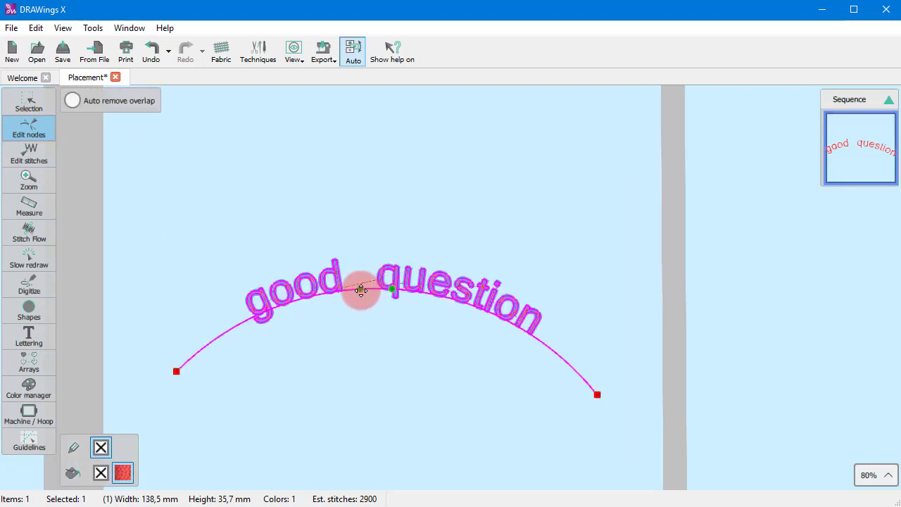
{"action": "right_click", "coordinate": [360, 289]}
{"action": "left_click", "coordinate": [388, 354]}
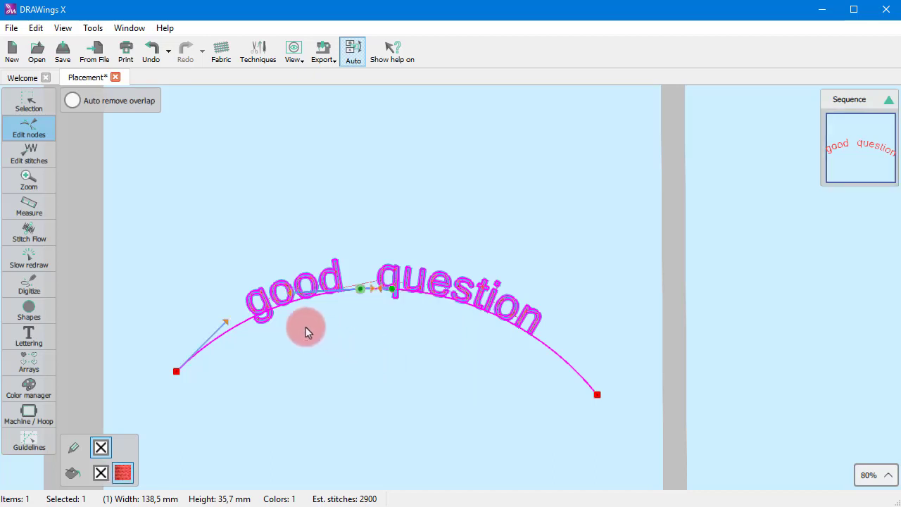
Convert the path segments under "good" and under "question" to straight lines.
{"action": "right_click", "coordinate": [290, 309]}
{"action": "left_click", "coordinate": [318, 412]}
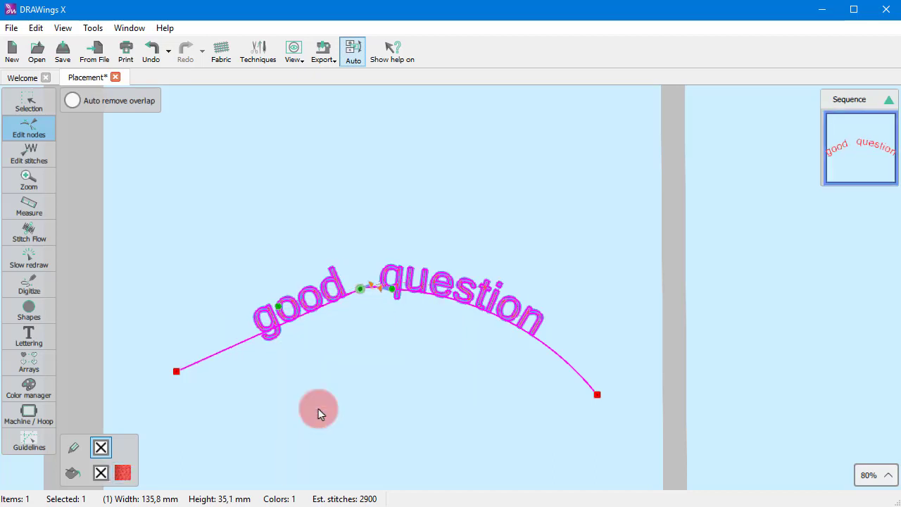
{"action": "right_click", "coordinate": [455, 301]}
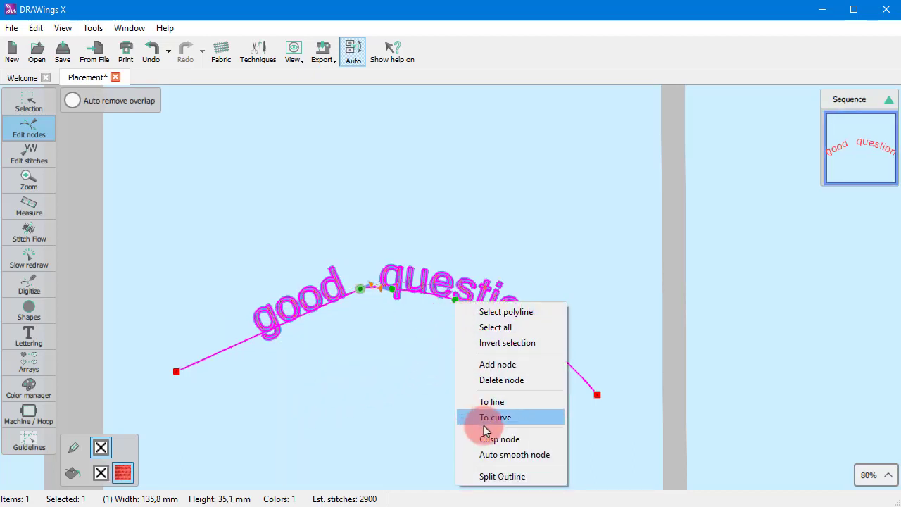
{"action": "left_click", "coordinate": [487, 401]}
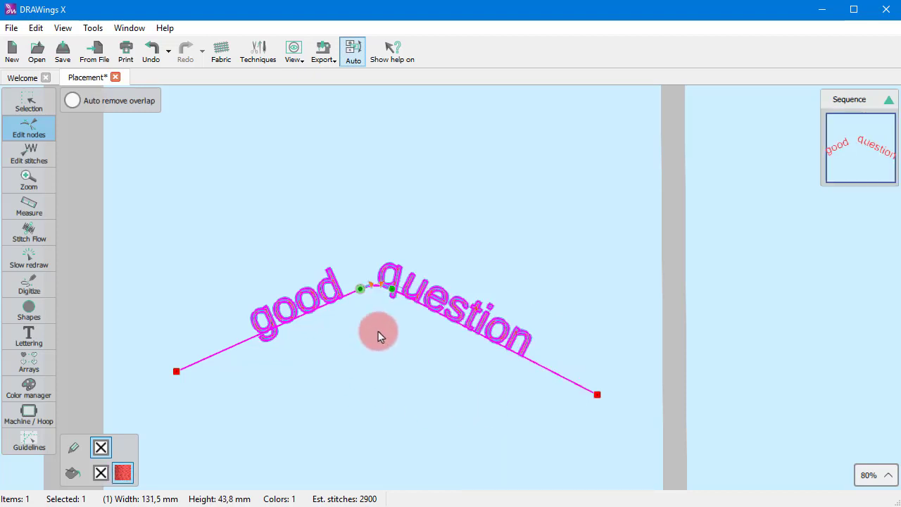
Delete the path node under the "q" of "question" and reshape the rest of the path through its remaining nodes.
{"action": "left_click", "coordinate": [391, 291]}
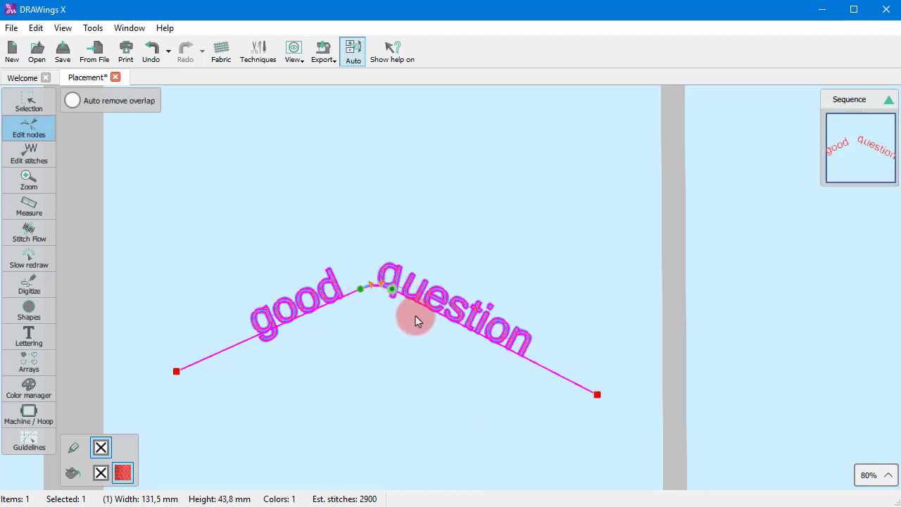
{"action": "key", "text": "Delete"}
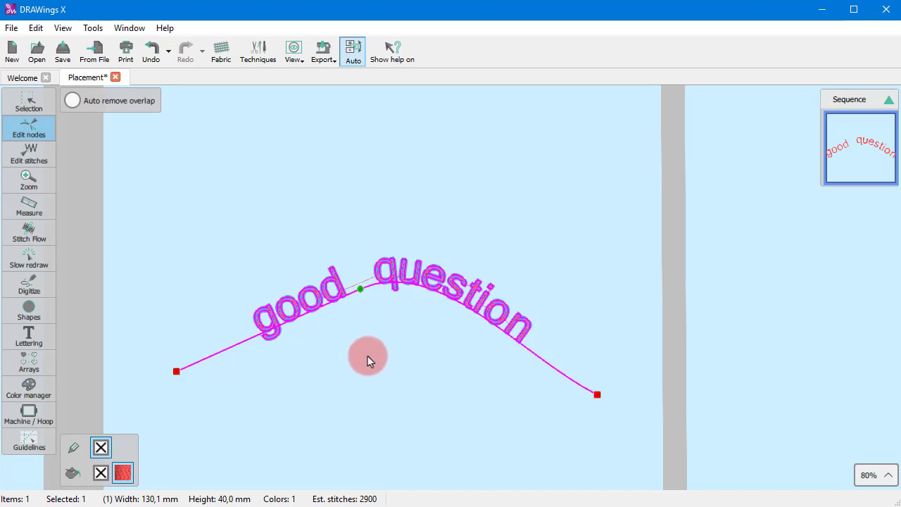
{"action": "left_click", "coordinate": [337, 298]}
{"action": "key", "text": "Delete"}
{"action": "left_click_drag", "start_coordinate": [596, 396], "coordinate": [556, 351]}
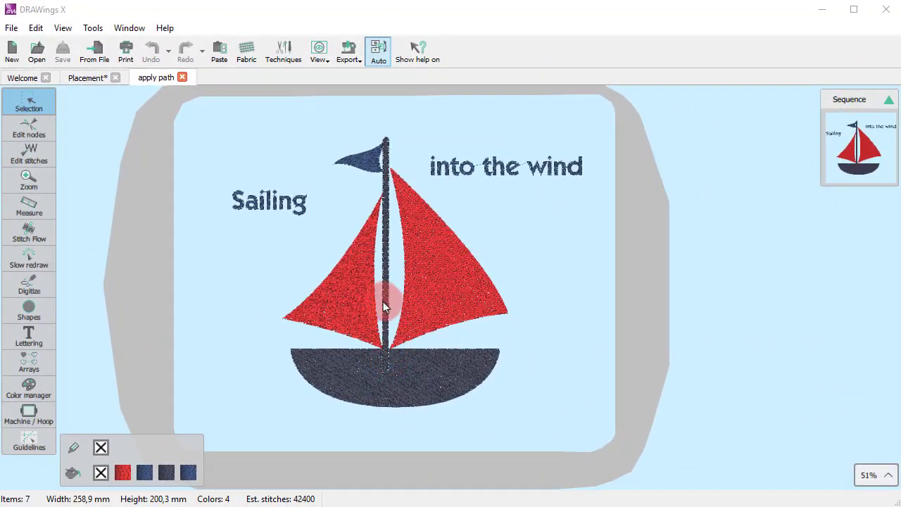
In the apply path design, add a Running autoborder to the outside of the smaller sail at 2,0 mm distance.
{"action": "scroll", "coordinate": [383, 306], "scroll_direction": "up", "scroll_amount": 1}
{"action": "scroll", "coordinate": [543, 122], "scroll_direction": "up", "scroll_amount": 1}
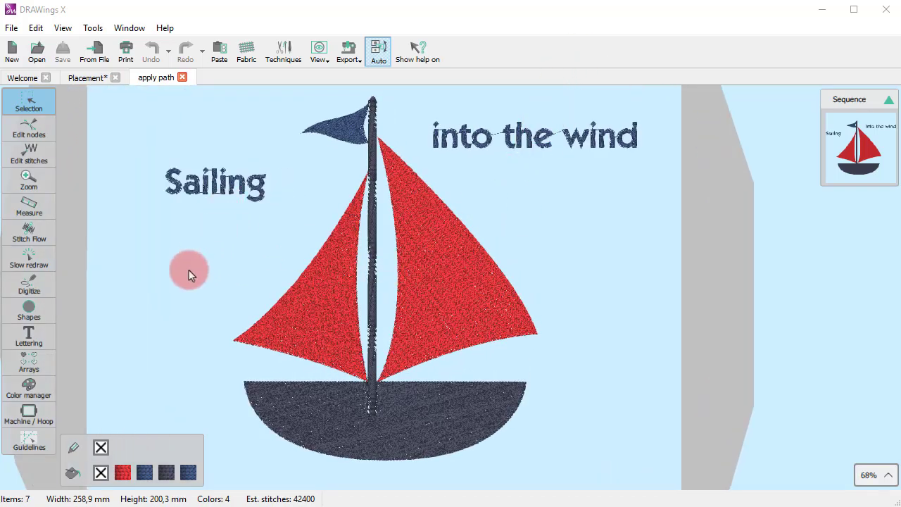
{"action": "left_click", "coordinate": [325, 308]}
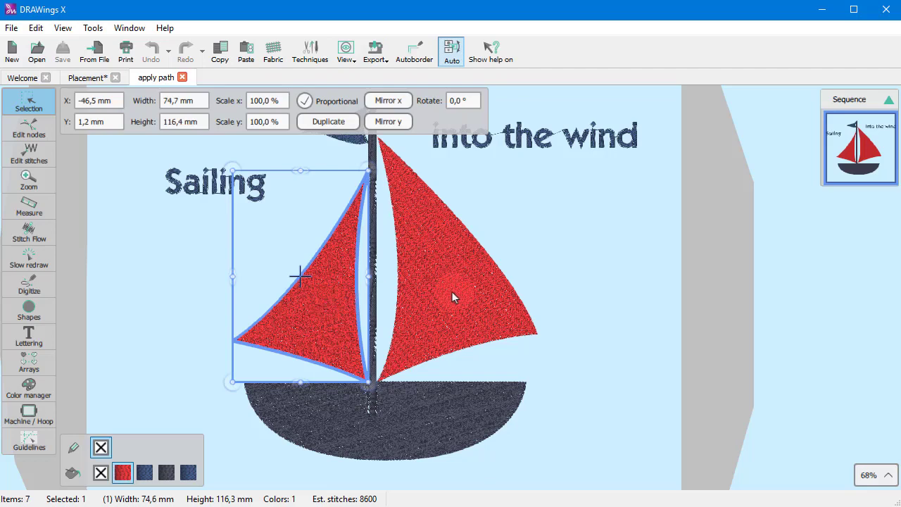
{"action": "left_click", "coordinate": [454, 294], "text": "shift"}
{"action": "left_click", "coordinate": [299, 276]}
{"action": "right_click", "coordinate": [294, 290]}
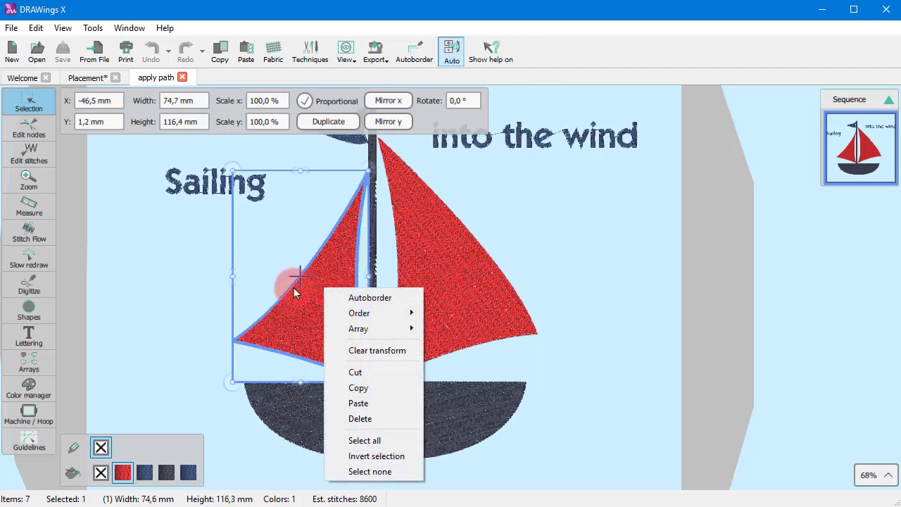
{"action": "left_click", "coordinate": [370, 297]}
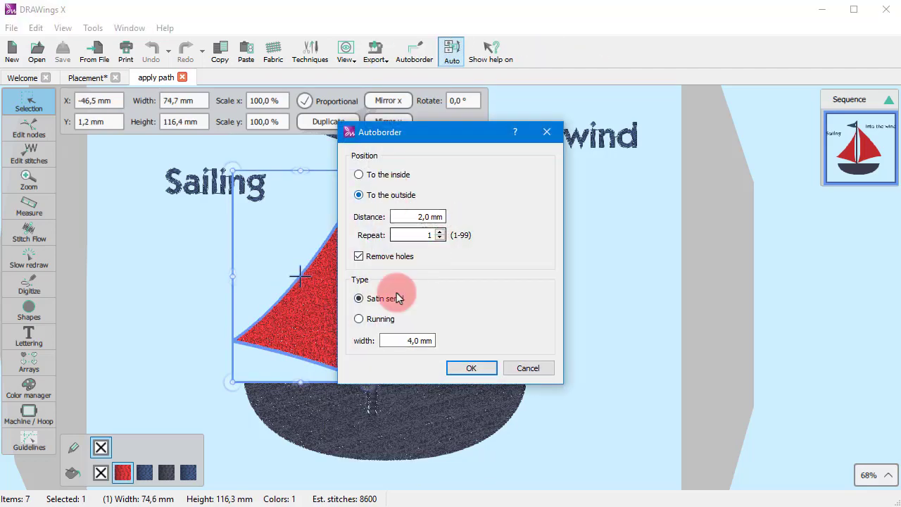
{"action": "left_click", "coordinate": [359, 319]}
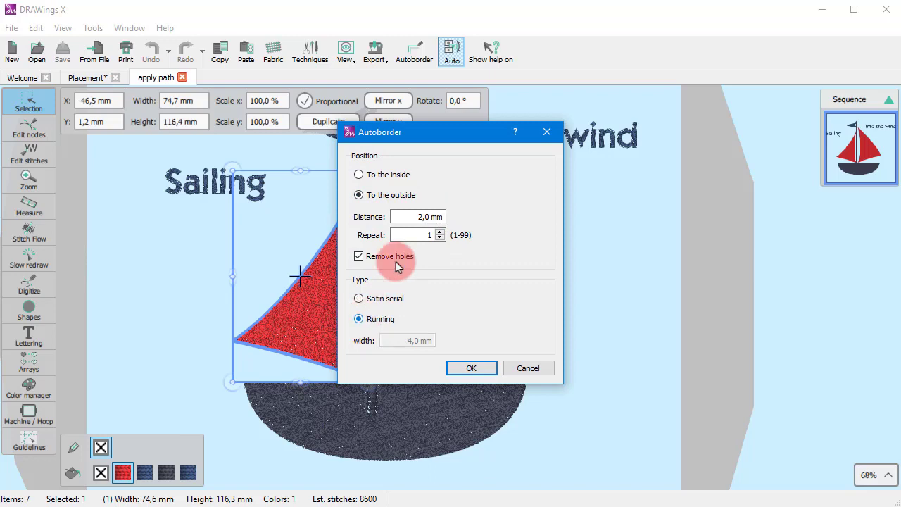
{"action": "left_click", "coordinate": [472, 368]}
Add a Running autoborder to the outside of the larger sail at 2,0 mm distance, and clear the selection.
{"action": "left_click", "coordinate": [431, 273]}
{"action": "right_click", "coordinate": [441, 248]}
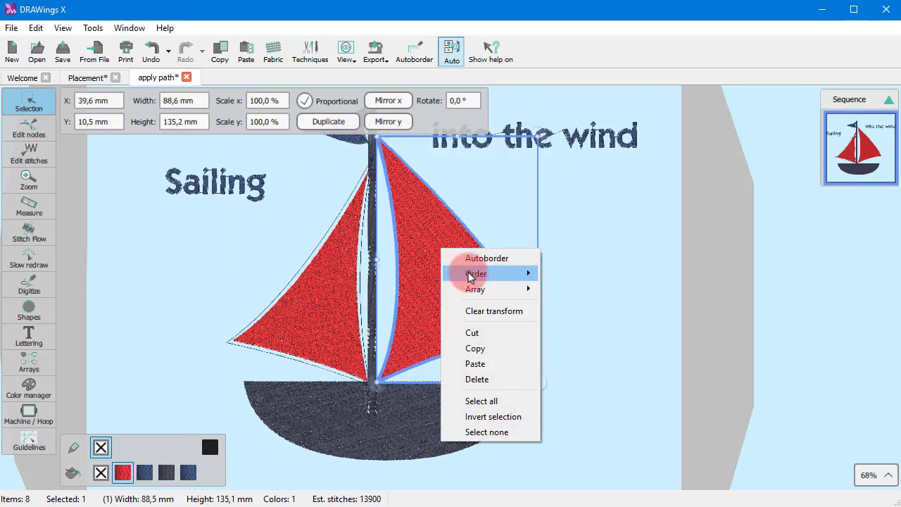
{"action": "left_click", "coordinate": [471, 255]}
{"action": "left_click", "coordinate": [386, 298]}
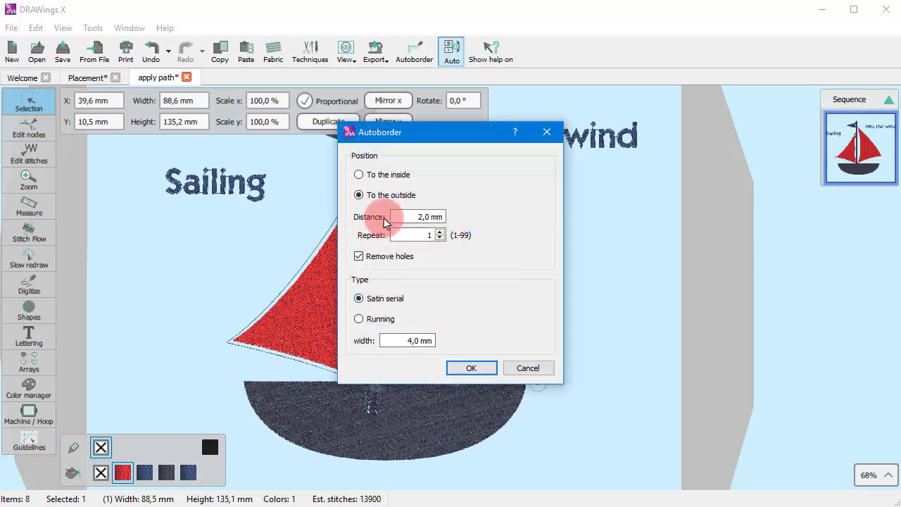
{"action": "left_click", "coordinate": [372, 319]}
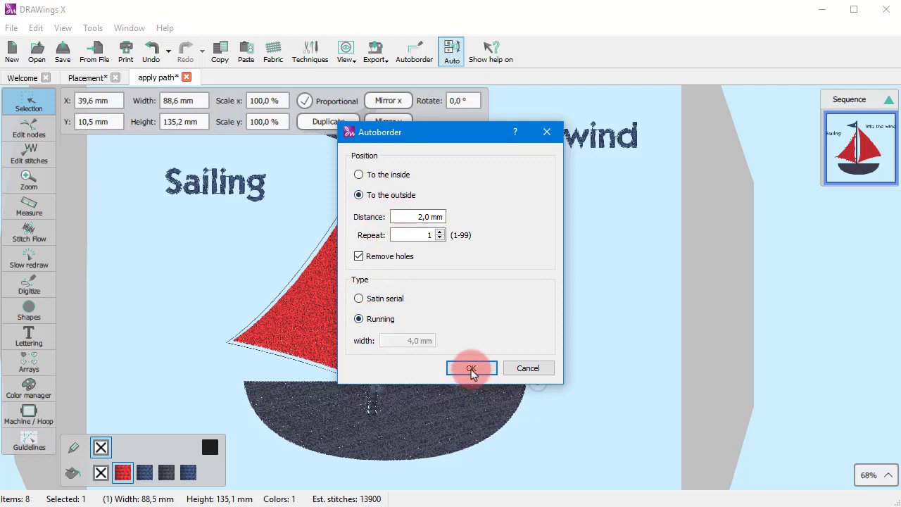
{"action": "left_click", "coordinate": [471, 368]}
{"action": "left_click", "coordinate": [587, 297]}
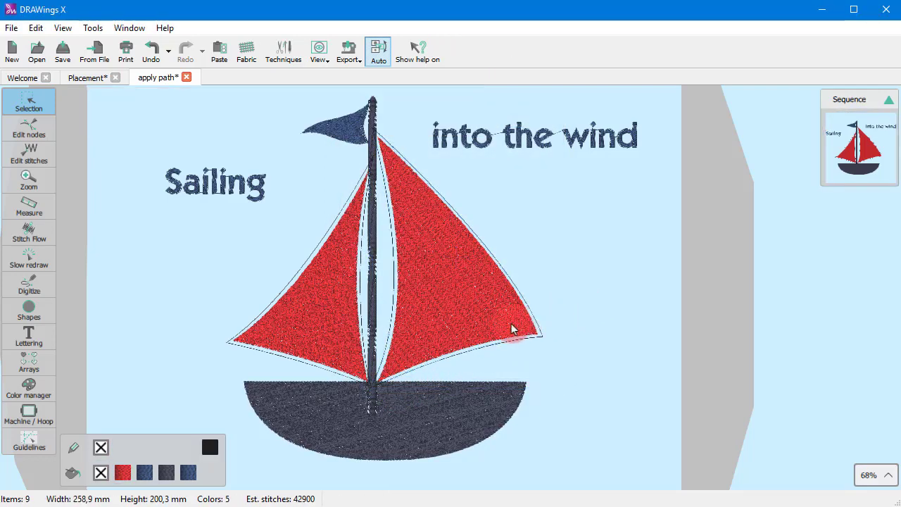
Split the outline of the smaller sail's border just above its outer lower corner using node editing.
{"action": "left_click", "coordinate": [306, 264]}
{"action": "left_click", "coordinate": [29, 127]}
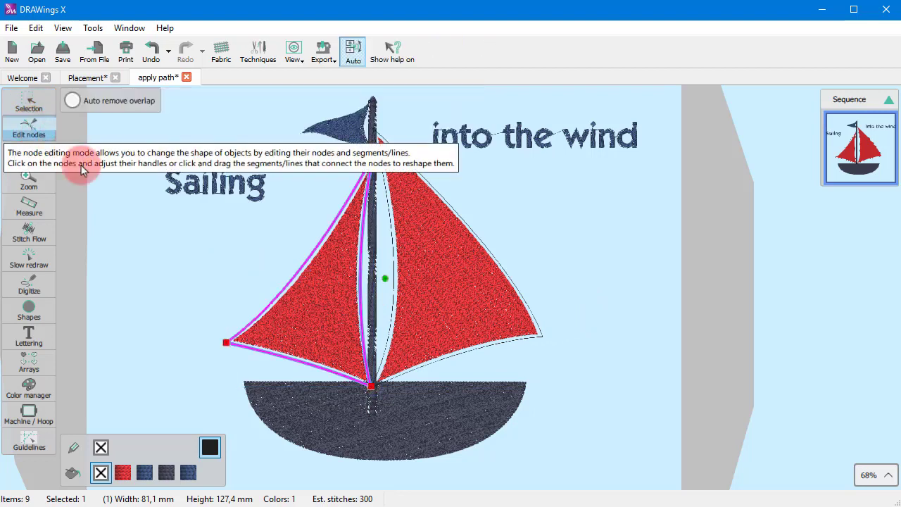
{"action": "right_click", "coordinate": [234, 333]}
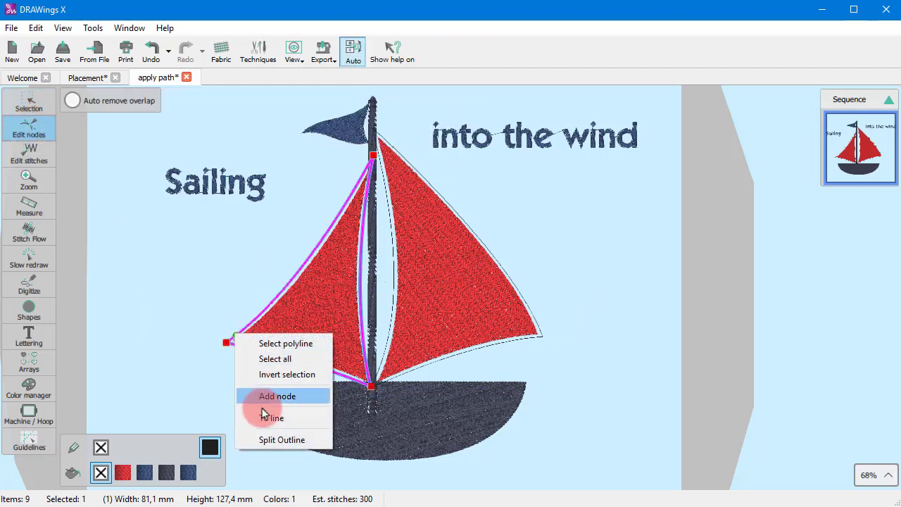
{"action": "left_click", "coordinate": [278, 437]}
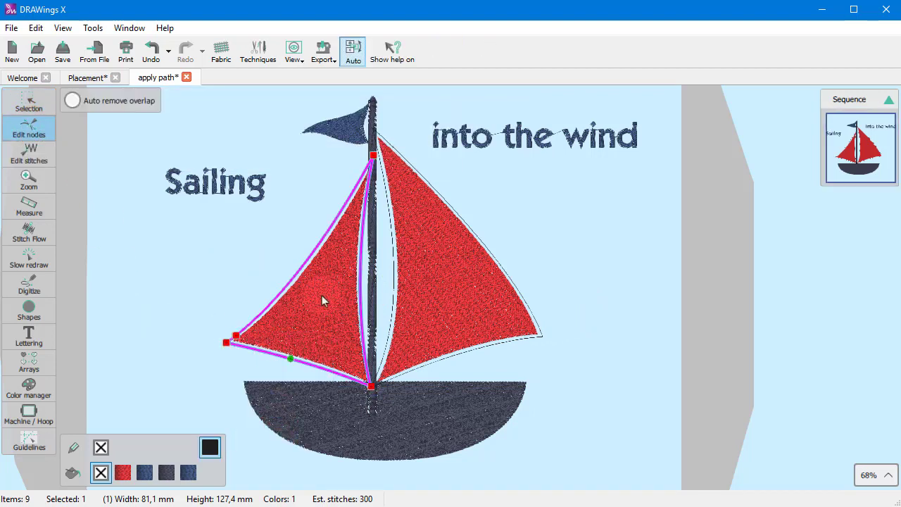
Split the outline of the smaller sail's border just below its upper tip.
{"action": "right_click", "coordinate": [363, 169]}
{"action": "key", "text": "Escape"}
{"action": "right_click", "coordinate": [365, 166]}
{"action": "left_click", "coordinate": [402, 272]}
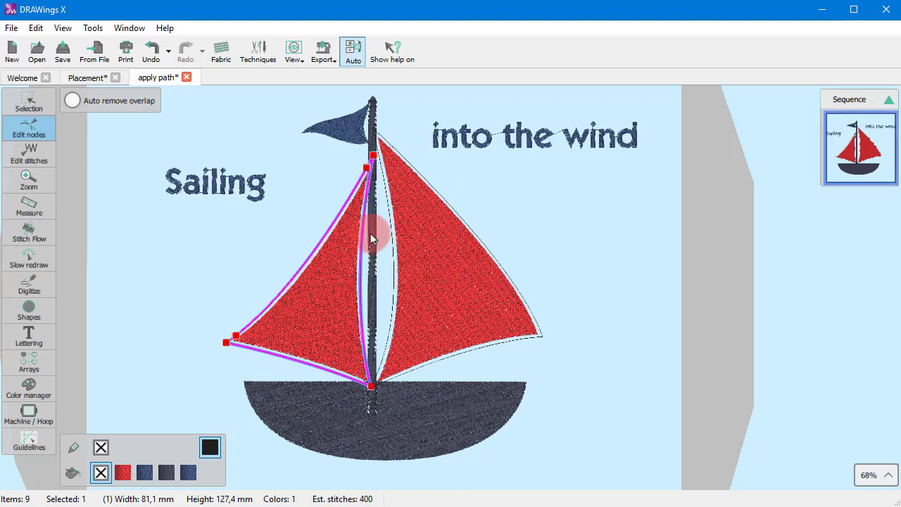
Split the larger sail's border outline just below its upper tip and just above its outer lower corner, and clear the selection.
{"action": "left_click", "coordinate": [396, 152]}
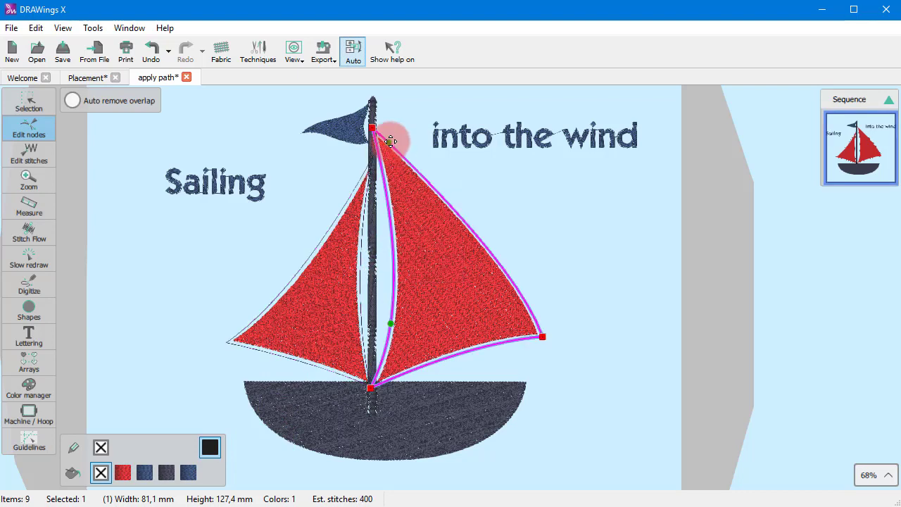
{"action": "right_click", "coordinate": [387, 139]}
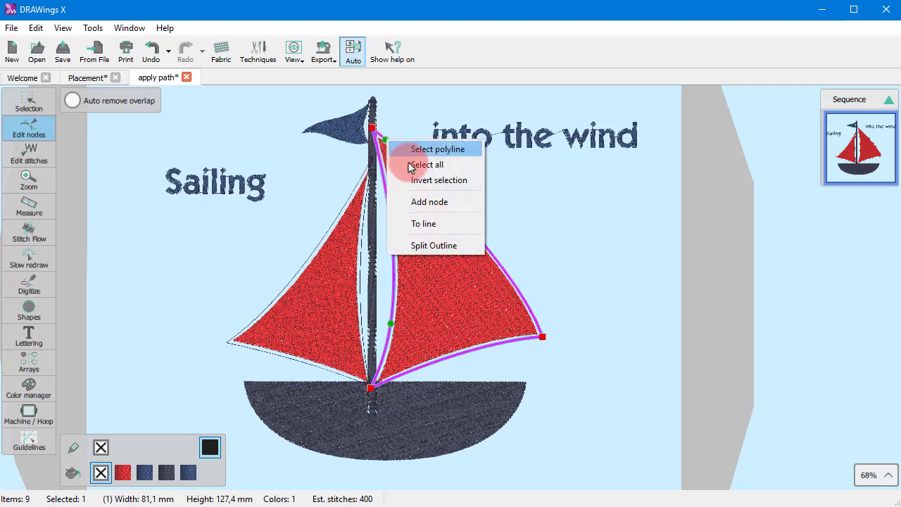
{"action": "left_click", "coordinate": [432, 242]}
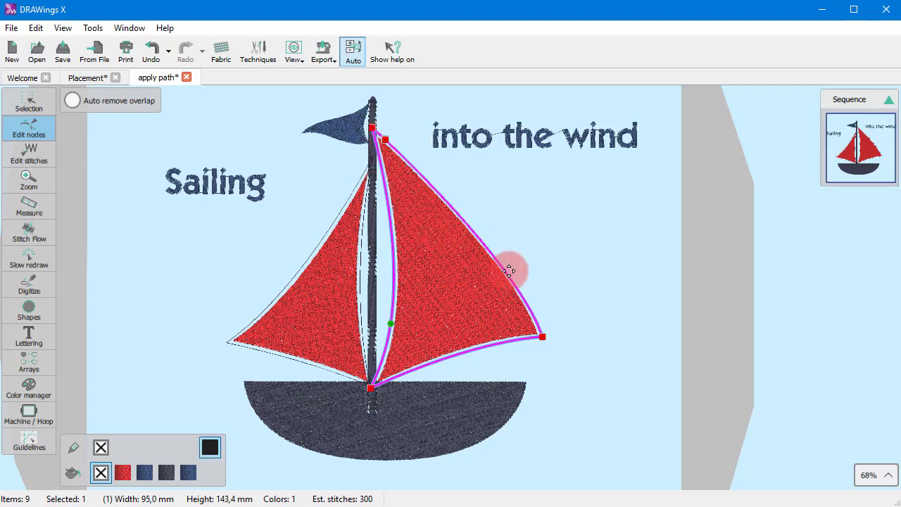
{"action": "right_click", "coordinate": [535, 318]}
{"action": "left_click", "coordinate": [562, 398]}
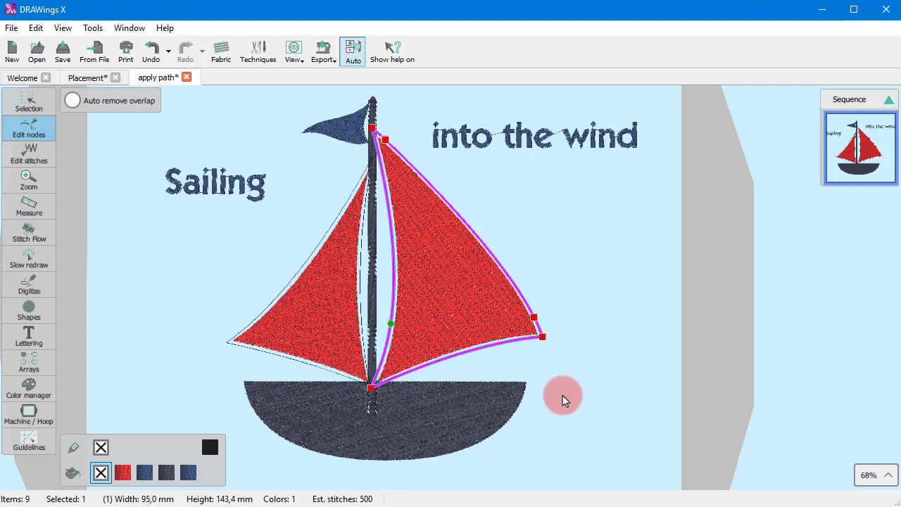
{"action": "left_click", "coordinate": [585, 285]}
Break apart the smaller sail's border and delete its mast-side and bottom portion, keeping only the outer curved edge.
{"action": "left_click", "coordinate": [27, 97]}
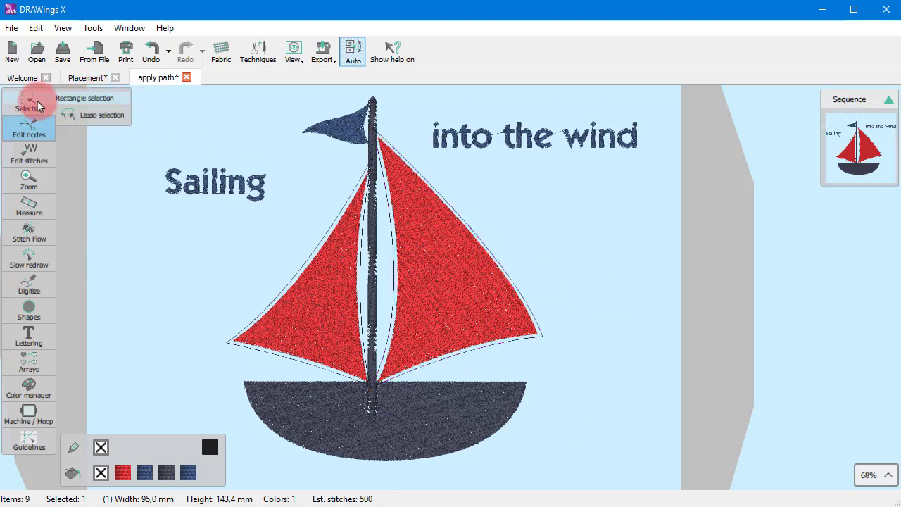
{"action": "left_click", "coordinate": [331, 230]}
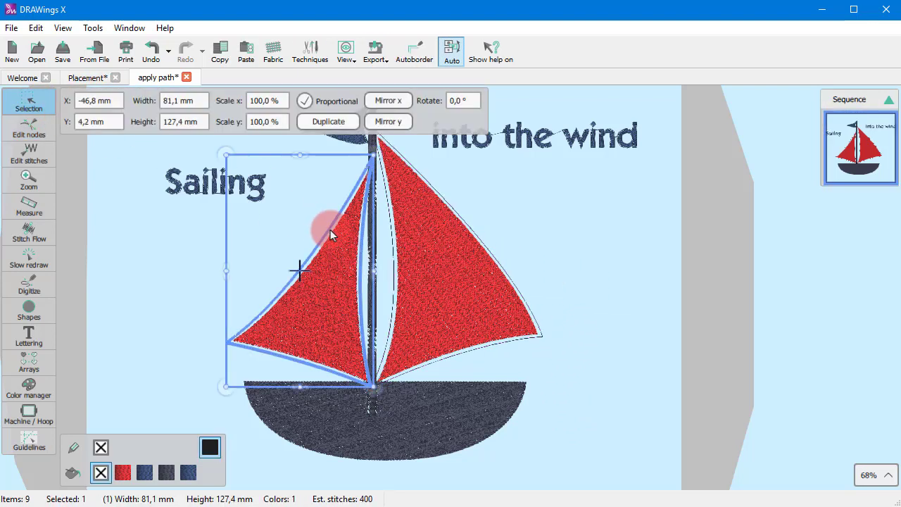
{"action": "right_click", "coordinate": [330, 230]}
{"action": "left_click", "coordinate": [374, 271]}
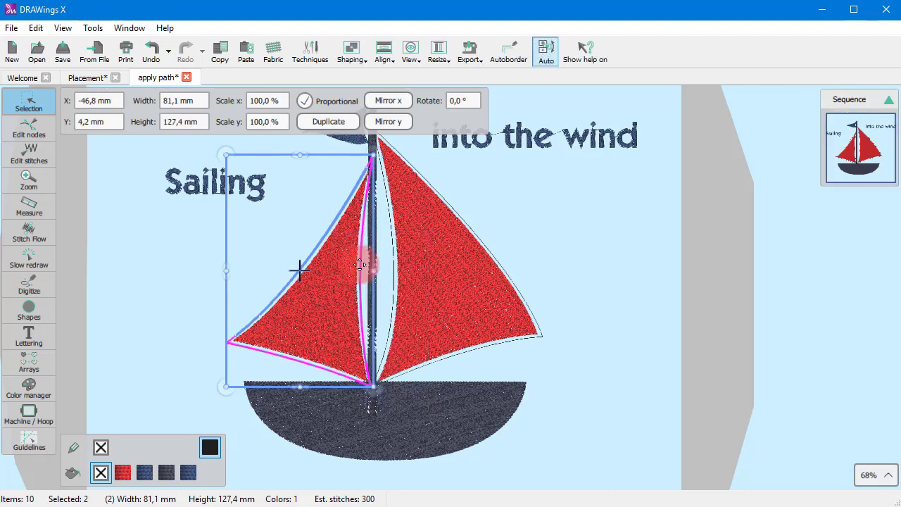
{"action": "left_click", "coordinate": [260, 225]}
{"action": "left_click", "coordinate": [362, 269]}
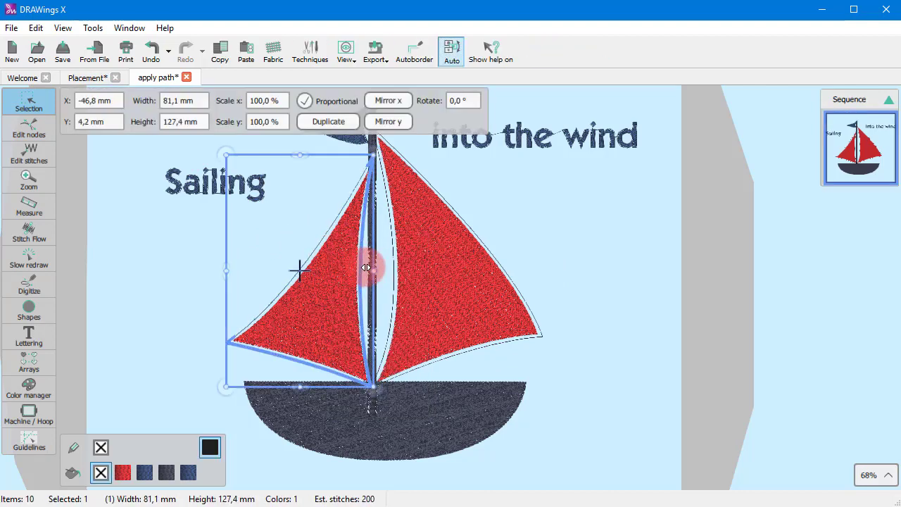
{"action": "key", "text": "Delete"}
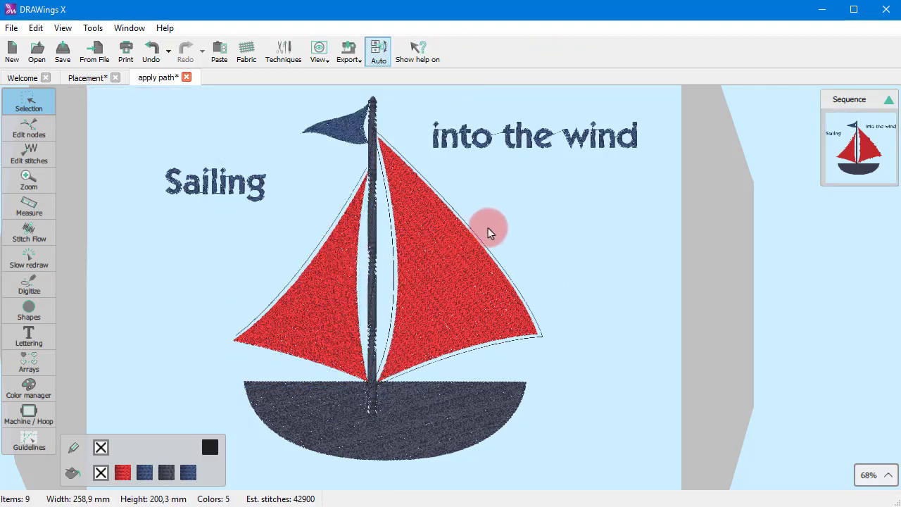
Break apart the larger sail's border and delete its mast-side and bottom portion, keeping only the outer curved edge.
{"action": "left_click", "coordinate": [480, 245]}
{"action": "right_click", "coordinate": [480, 246]}
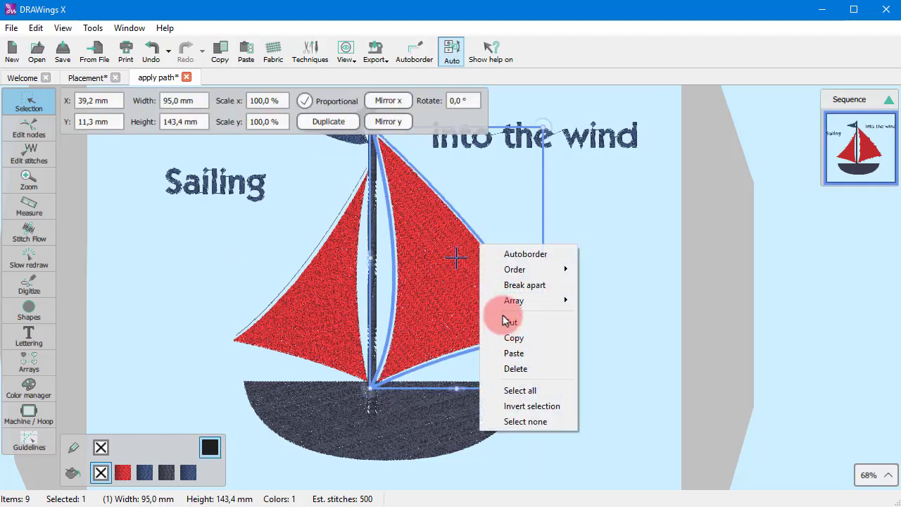
{"action": "left_click", "coordinate": [512, 288]}
{"action": "left_click", "coordinate": [533, 336]}
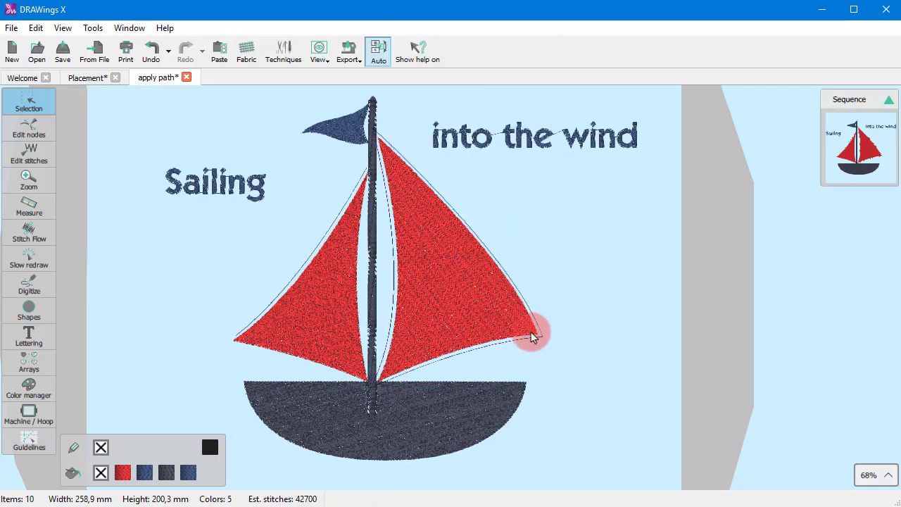
{"action": "left_click", "coordinate": [533, 341]}
{"action": "key", "text": "Delete"}
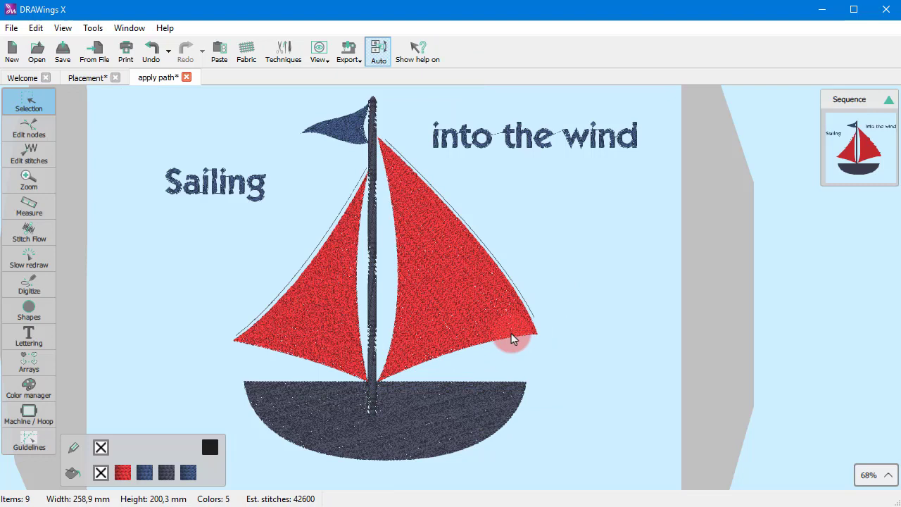
Apply the larger sail's outer border line as the path for the "into the wind" lettering.
{"action": "left_click", "coordinate": [469, 234]}
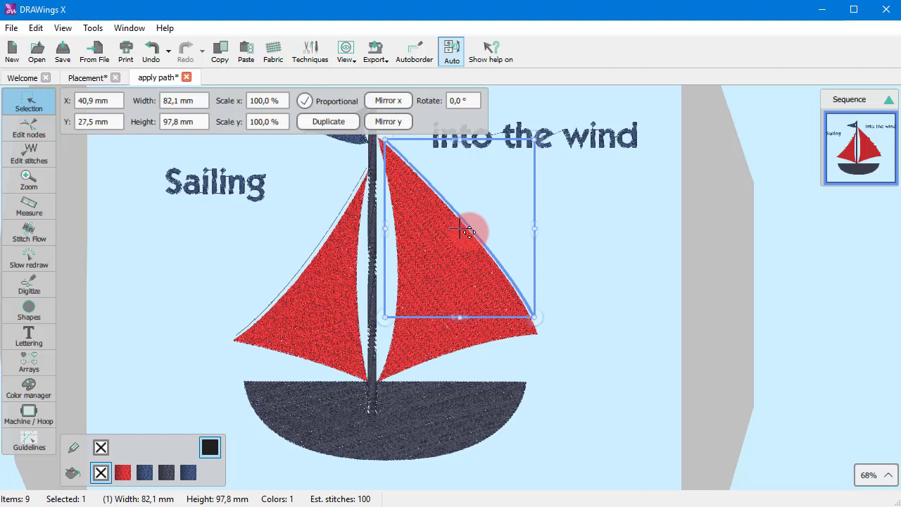
{"action": "left_click", "coordinate": [607, 133], "text": "shift"}
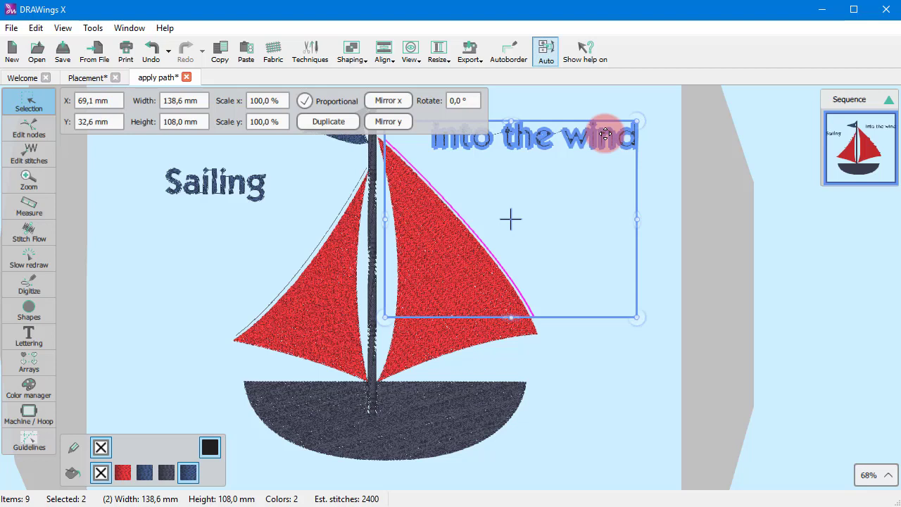
{"action": "right_click", "coordinate": [605, 133]}
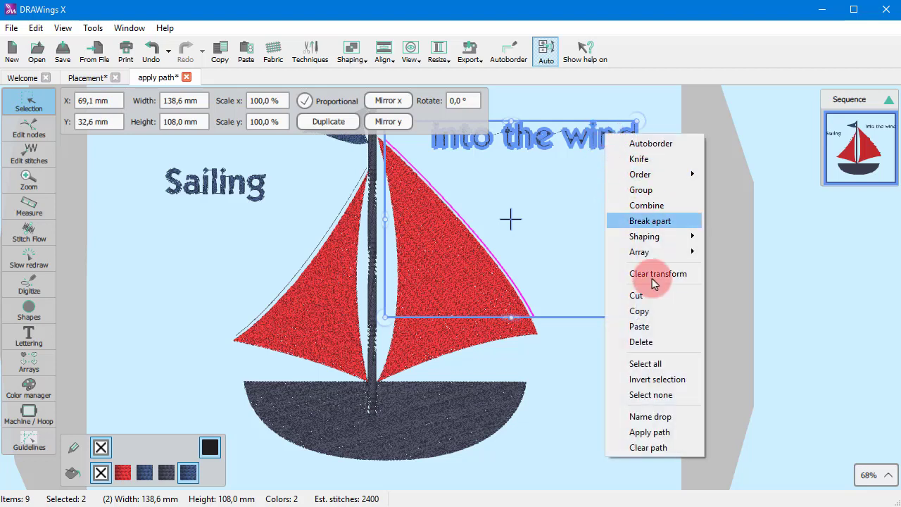
{"action": "left_click", "coordinate": [639, 432]}
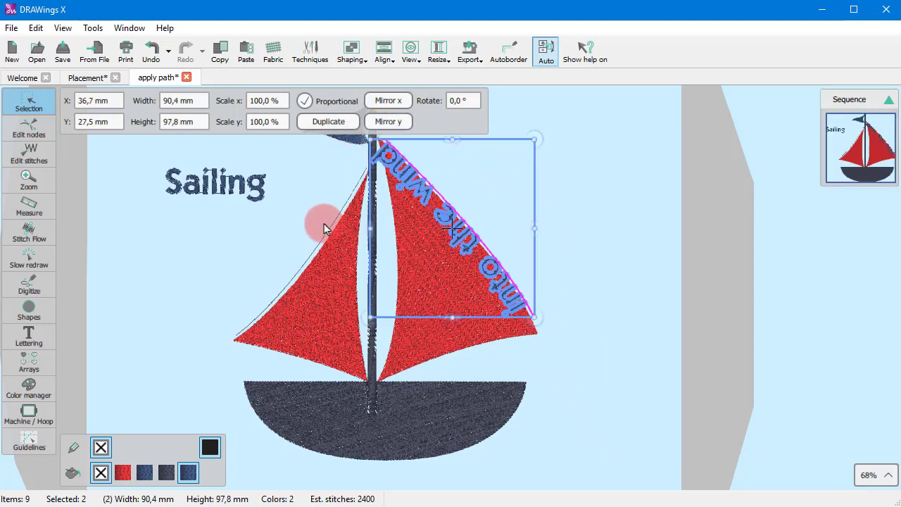
Turn on Reverse direction for the "into the wind" lettering, with Center text alignment.
{"action": "left_click", "coordinate": [29, 334]}
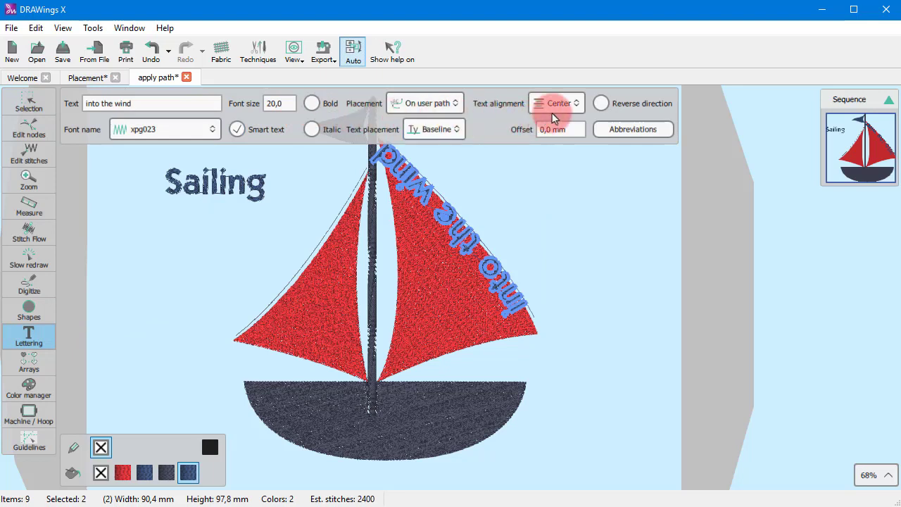
{"action": "left_click", "coordinate": [600, 104]}
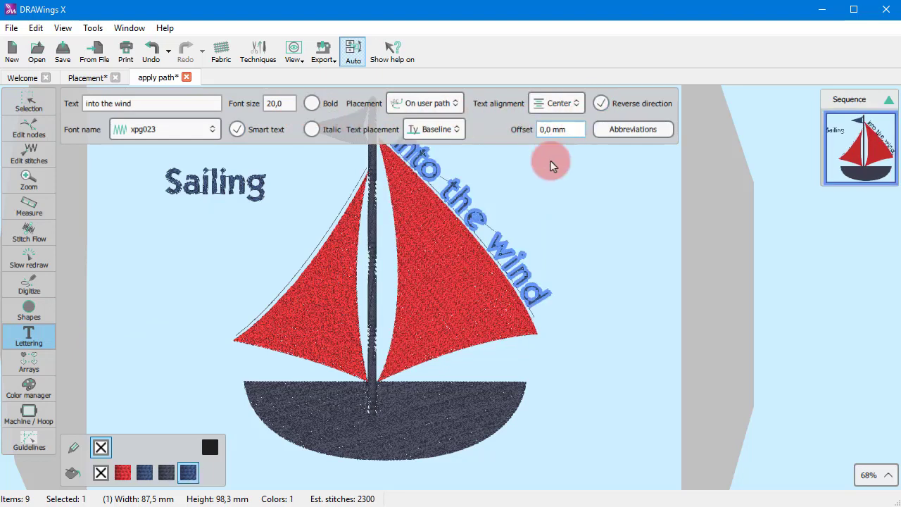
{"action": "left_click", "coordinate": [554, 103]}
{"action": "left_click", "coordinate": [547, 148]}
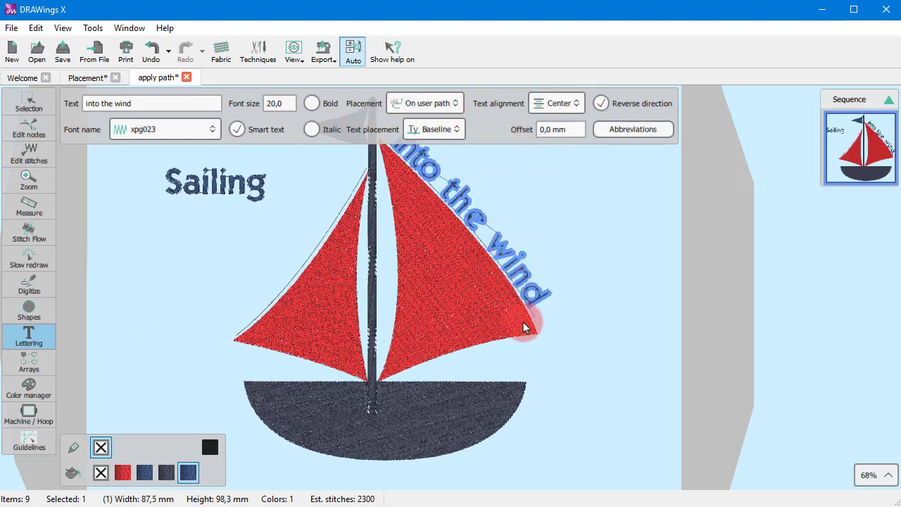
Apply the smaller sail's outer border line as the path for the "Sailing" lettering.
{"action": "scroll", "coordinate": [529, 328], "scroll_direction": "down", "scroll_amount": 2}
{"action": "left_click", "coordinate": [261, 211]}
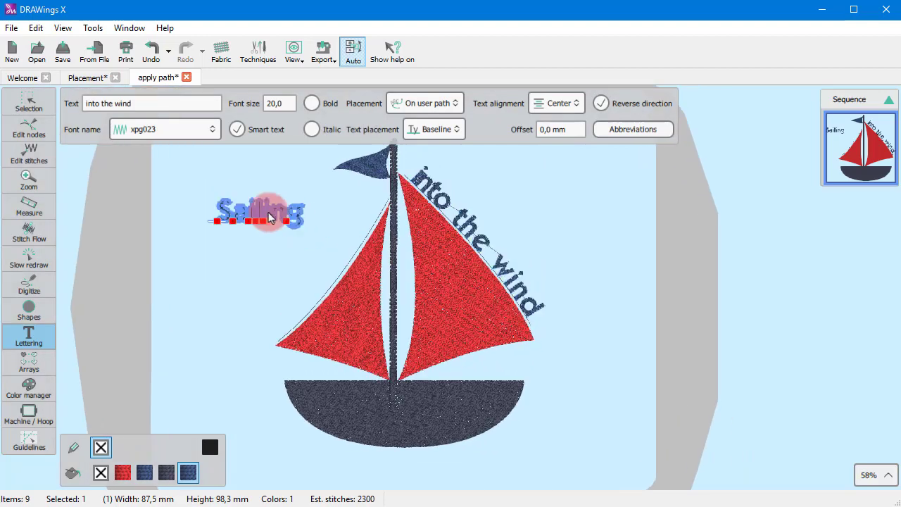
{"action": "key", "text": "Escape"}
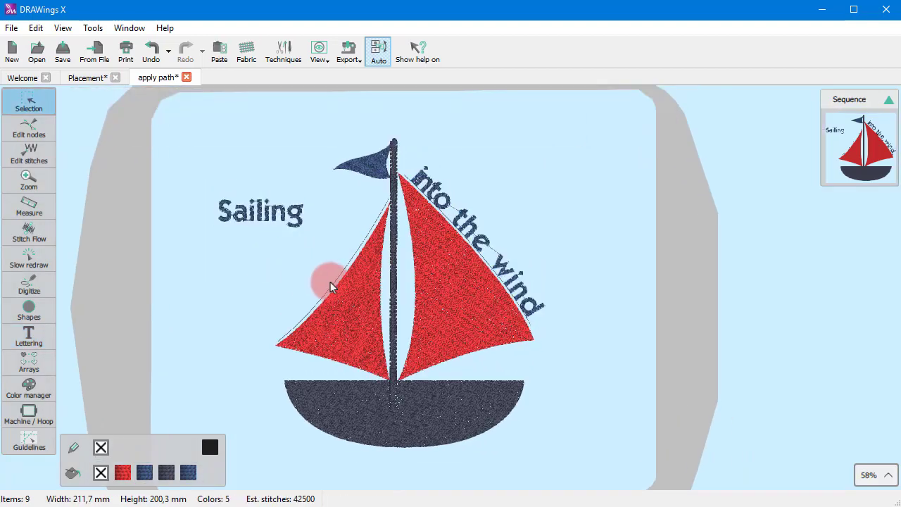
{"action": "left_click", "coordinate": [337, 278]}
{"action": "left_click", "coordinate": [239, 212], "text": "shift"}
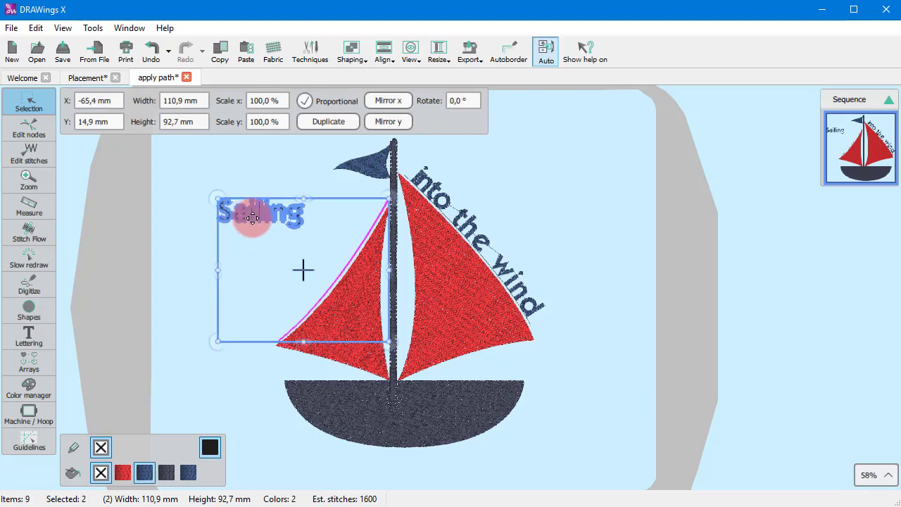
{"action": "right_click", "coordinate": [251, 217]}
{"action": "left_click", "coordinate": [297, 193]}
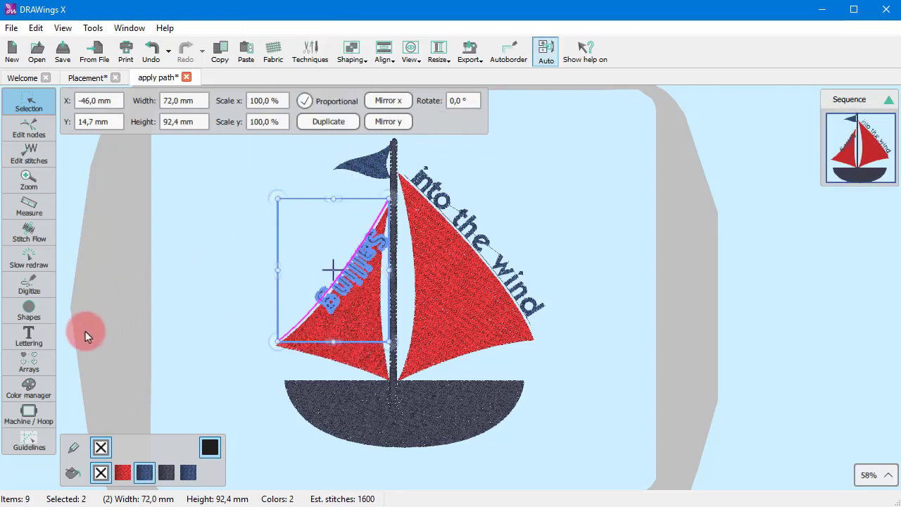
Turn off Reverse direction for the "Sailing" lettering so it runs along the outside of the sail, and deselect it.
{"action": "left_click", "coordinate": [33, 339]}
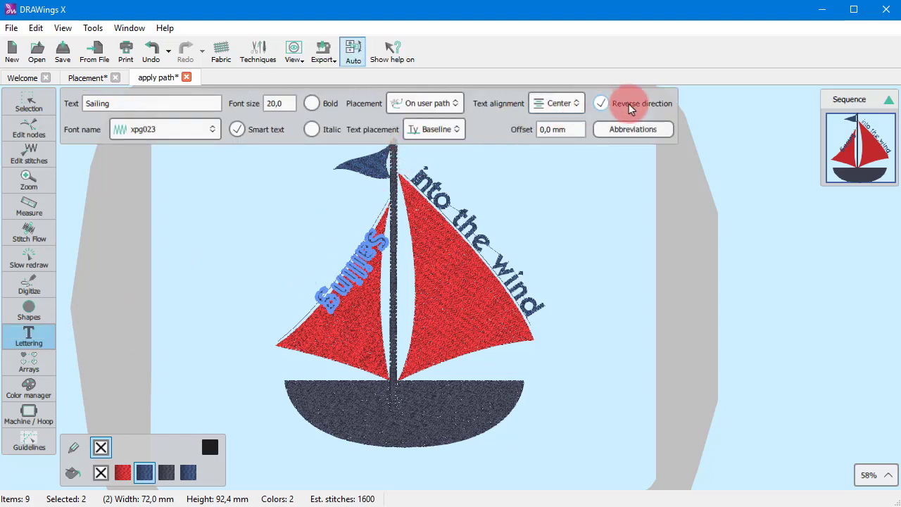
{"action": "left_click", "coordinate": [631, 107]}
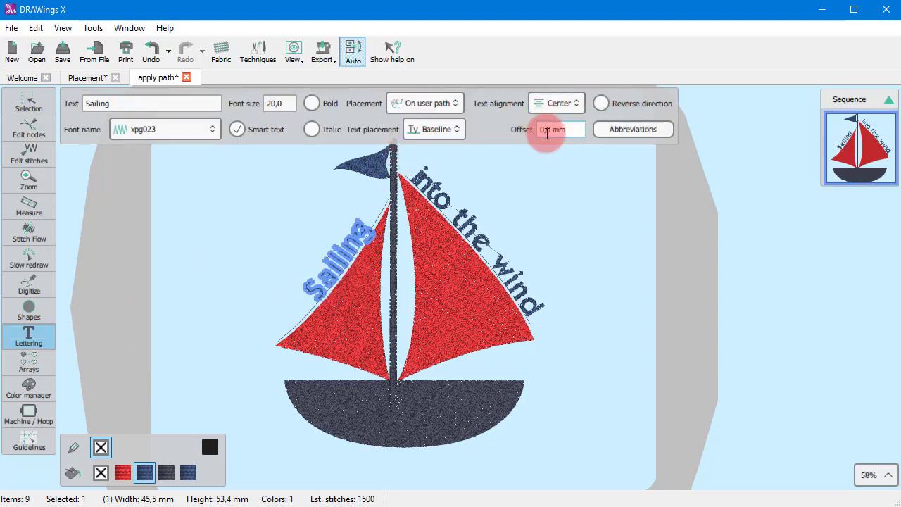
{"action": "left_click", "coordinate": [584, 191]}
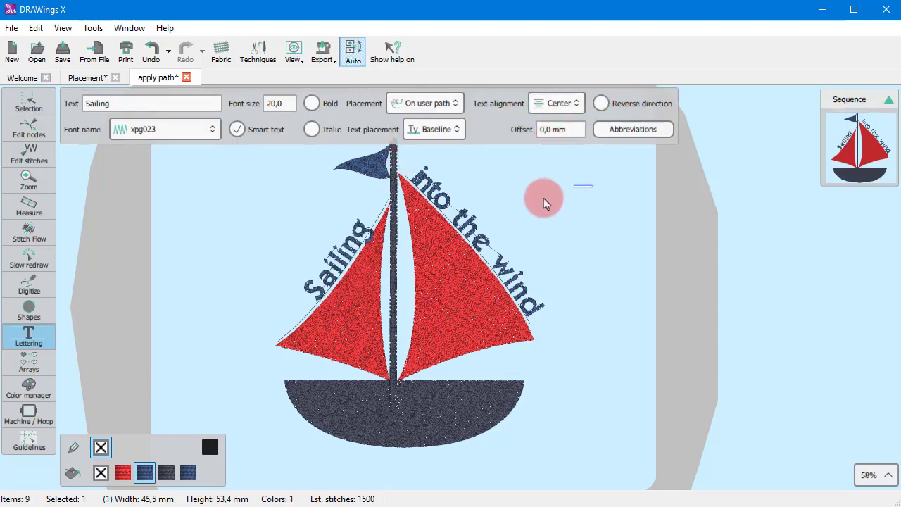
Select the "Sailing" lettering on its path and bring up its available commands.
{"action": "scroll", "coordinate": [528, 215], "scroll_direction": "up", "scroll_amount": 2}
{"action": "left_click", "coordinate": [21, 106]}
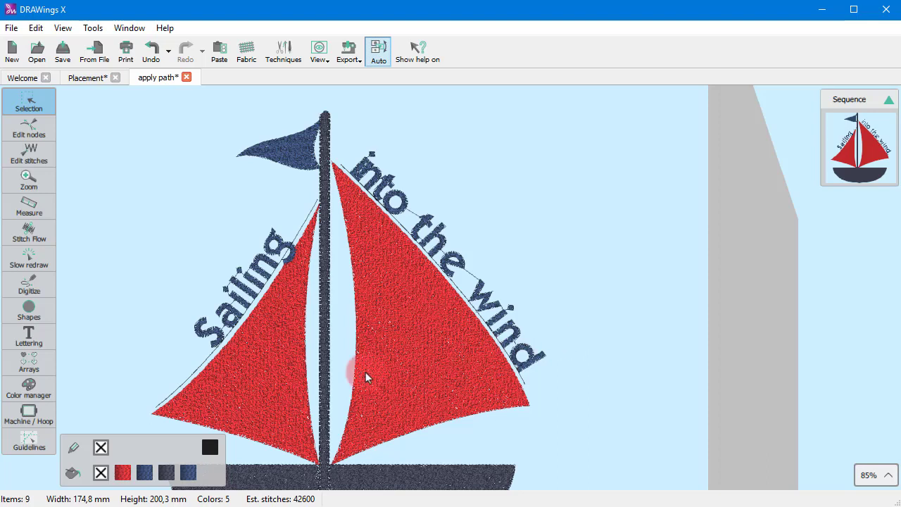
{"action": "left_click", "coordinate": [246, 292]}
{"action": "right_click", "coordinate": [246, 291]}
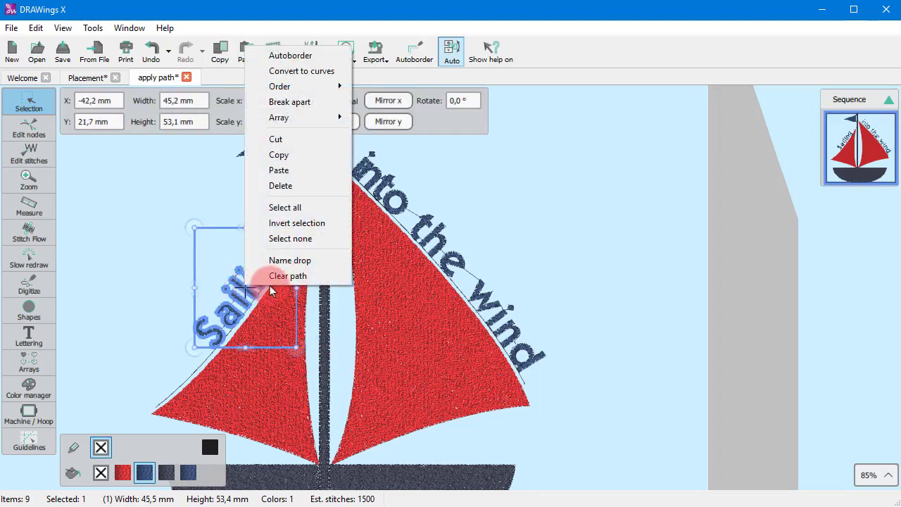